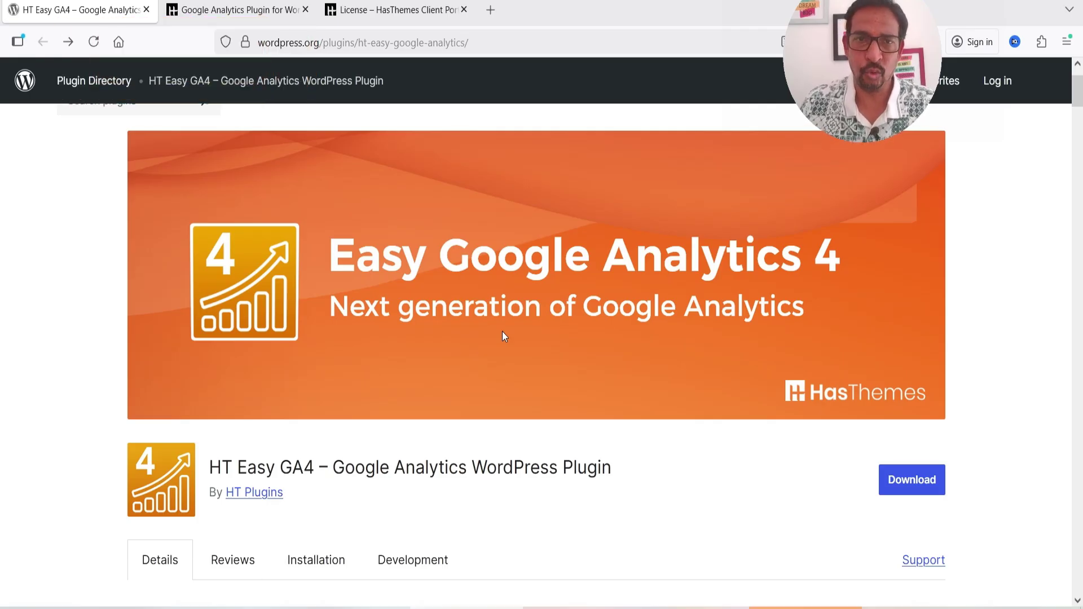
Step: Look over the HT Easy GA4 plugin page on WordPress.org and the ecommerce report preview on its HasThemes product page
scroll(499, 335, "down", 3)
scroll(484, 331, "up", 5)
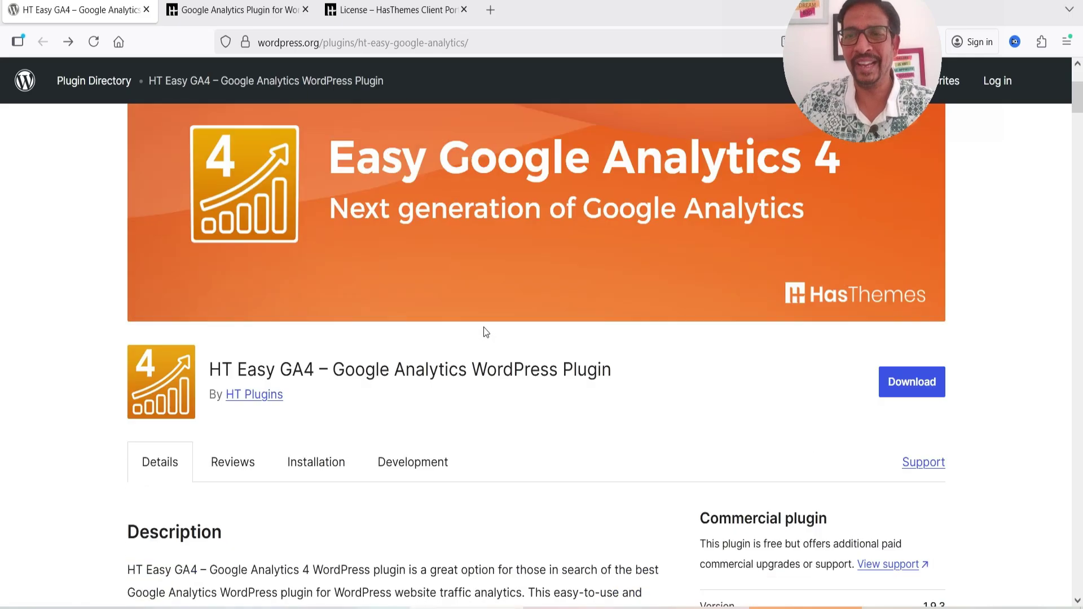
left_click(237, 10)
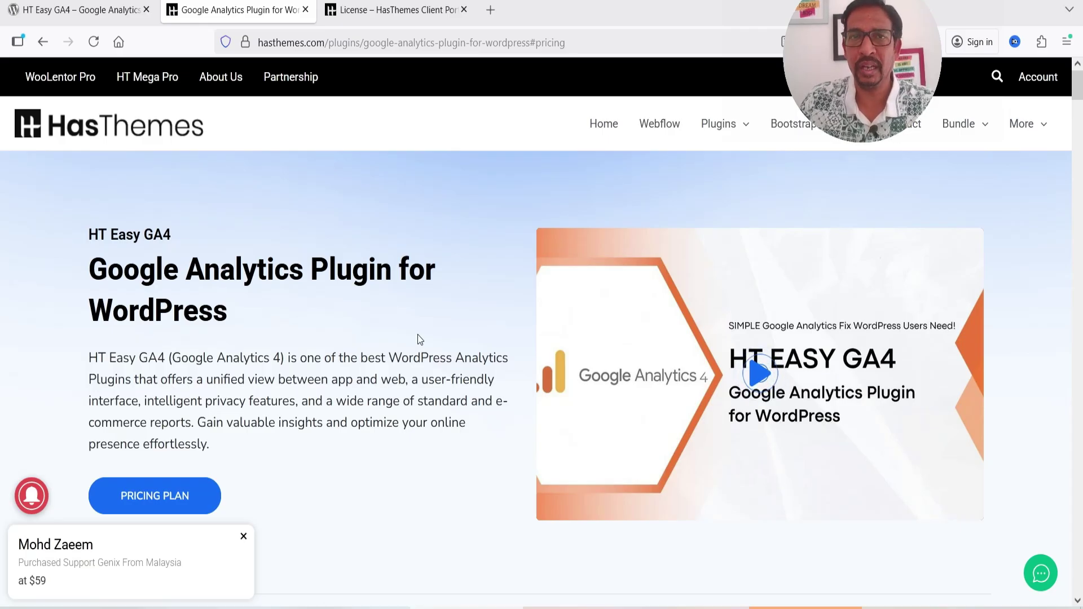
scroll(414, 336, "down", 10)
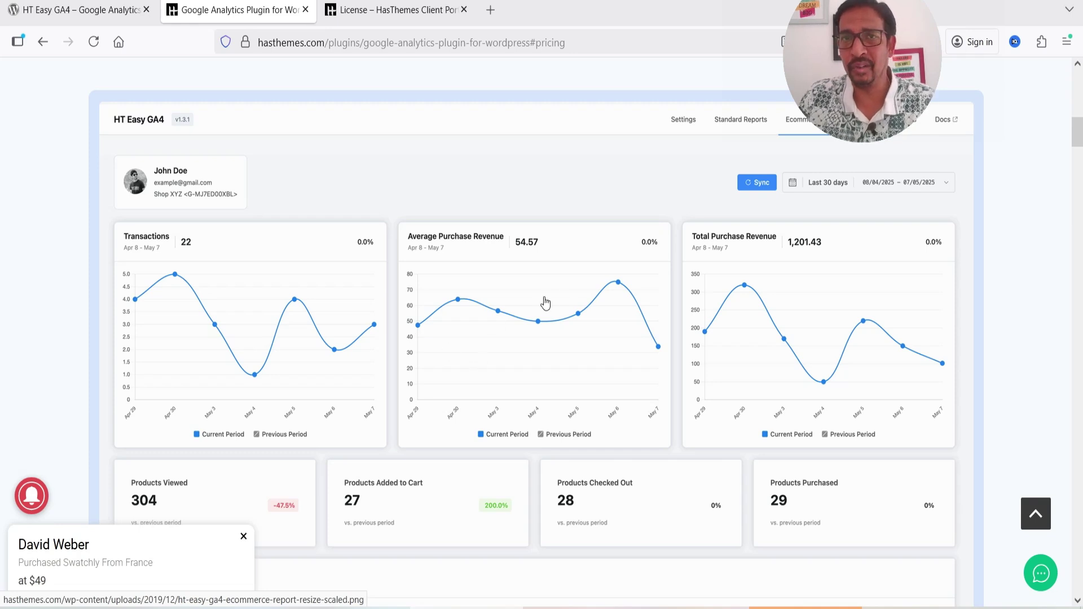
scroll(564, 300, "down", 3)
scroll(564, 300, "down", 2)
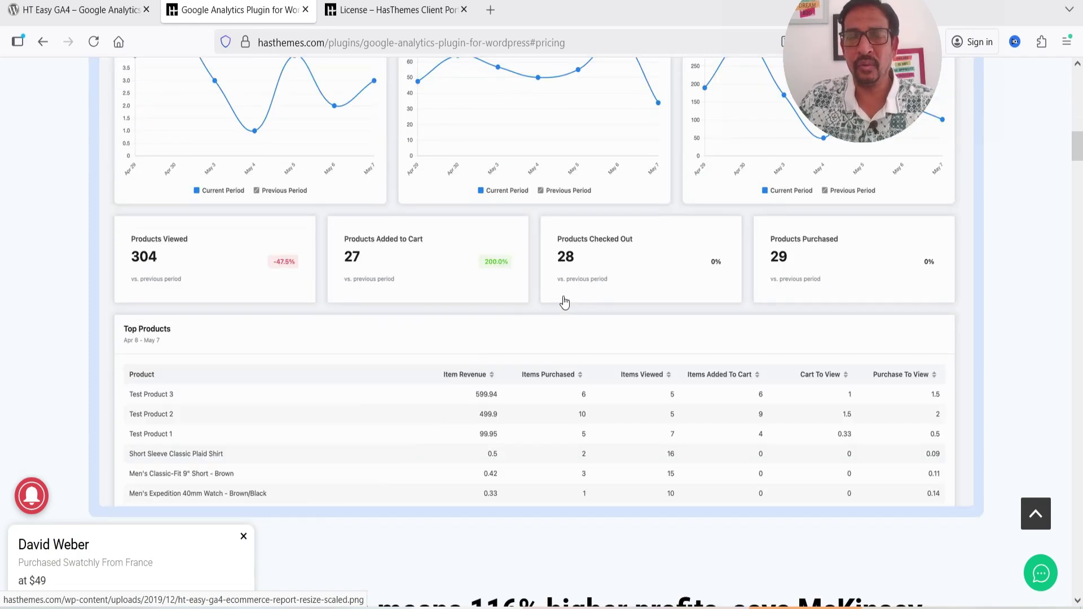
Step: Read through the feature cards in the Exclusive & Special Features section of the HT Easy GA4 product page
scroll(560, 282, "down", 10)
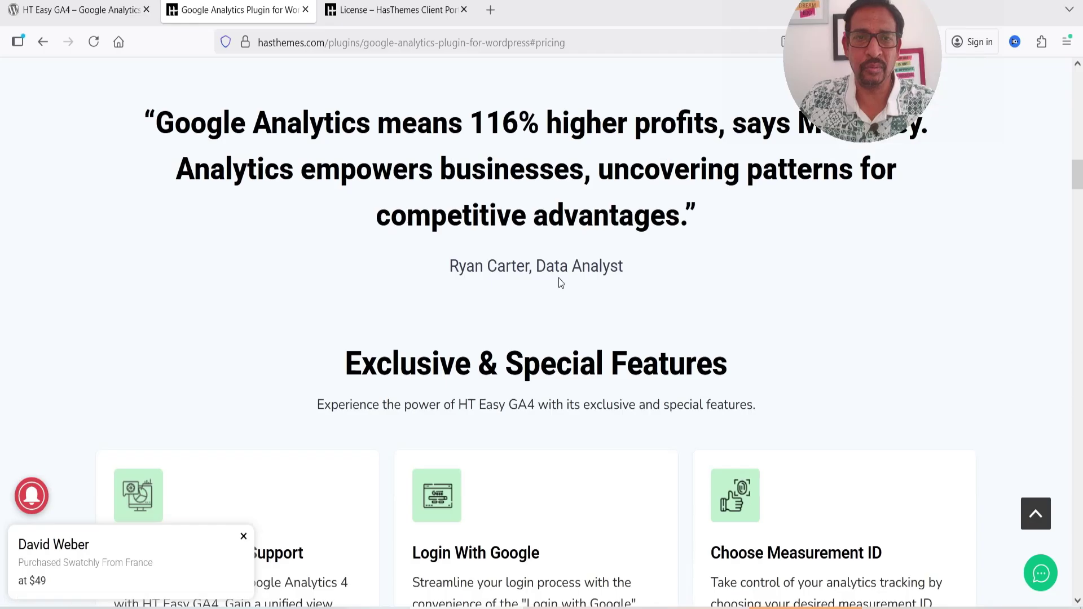
scroll(557, 283, "down", 4)
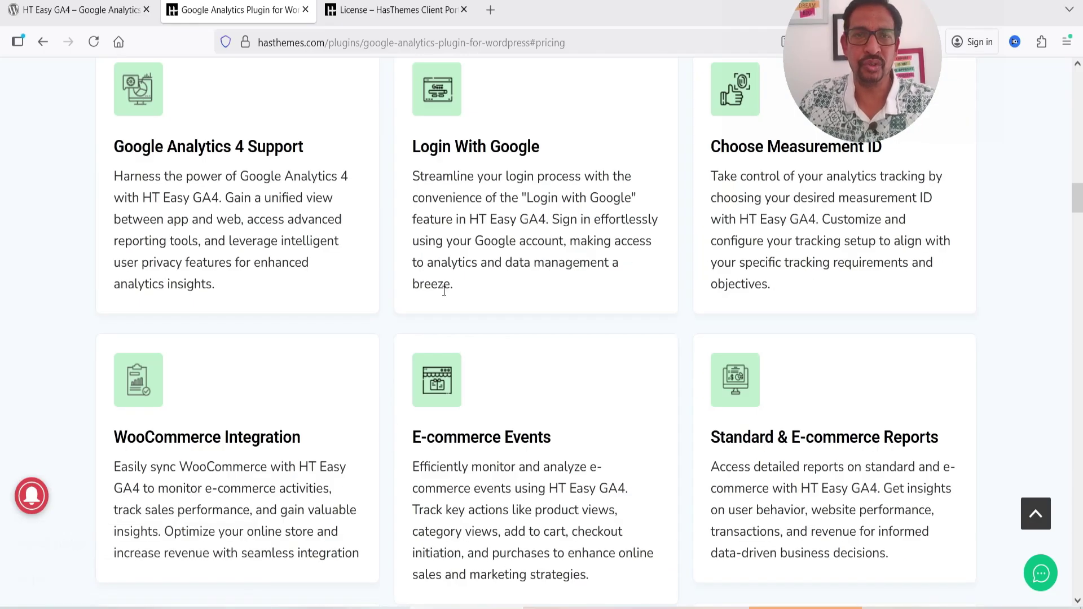
scroll(444, 290, "down", 3)
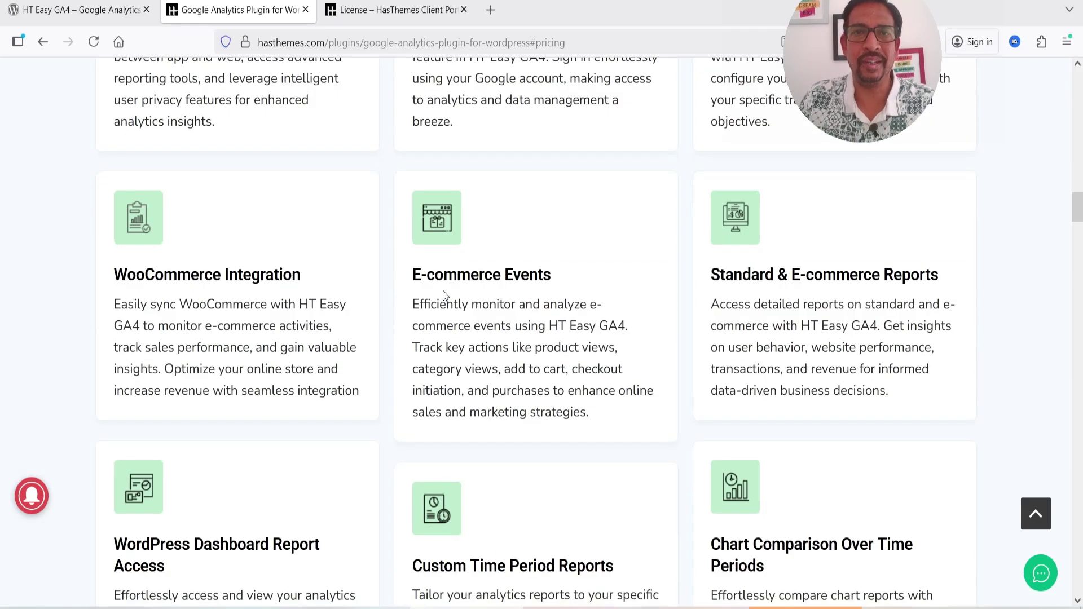
scroll(535, 359, "down", 2)
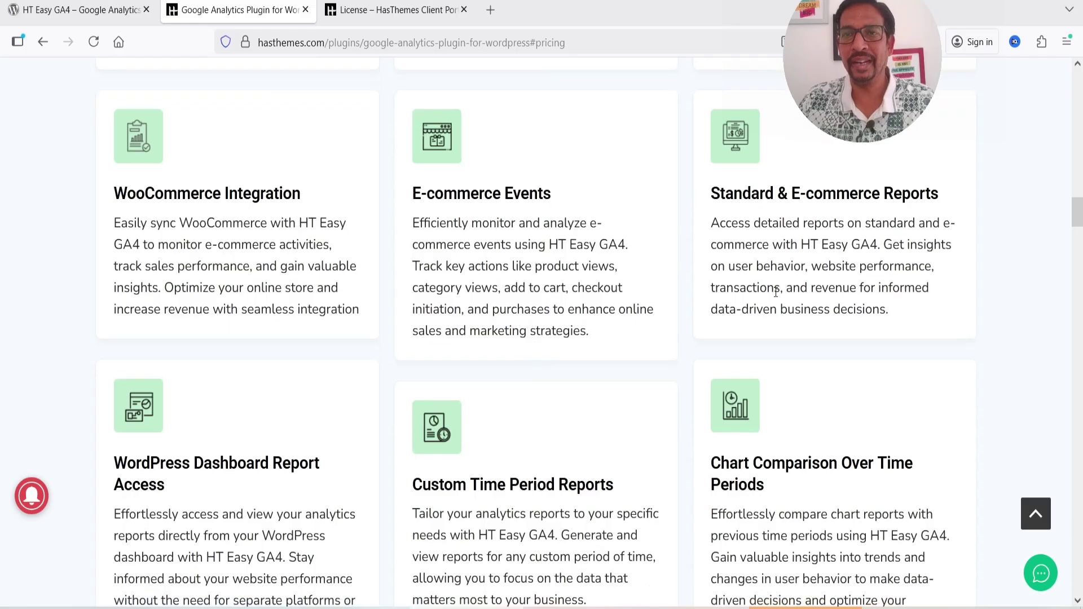
scroll(505, 318, "down", 3)
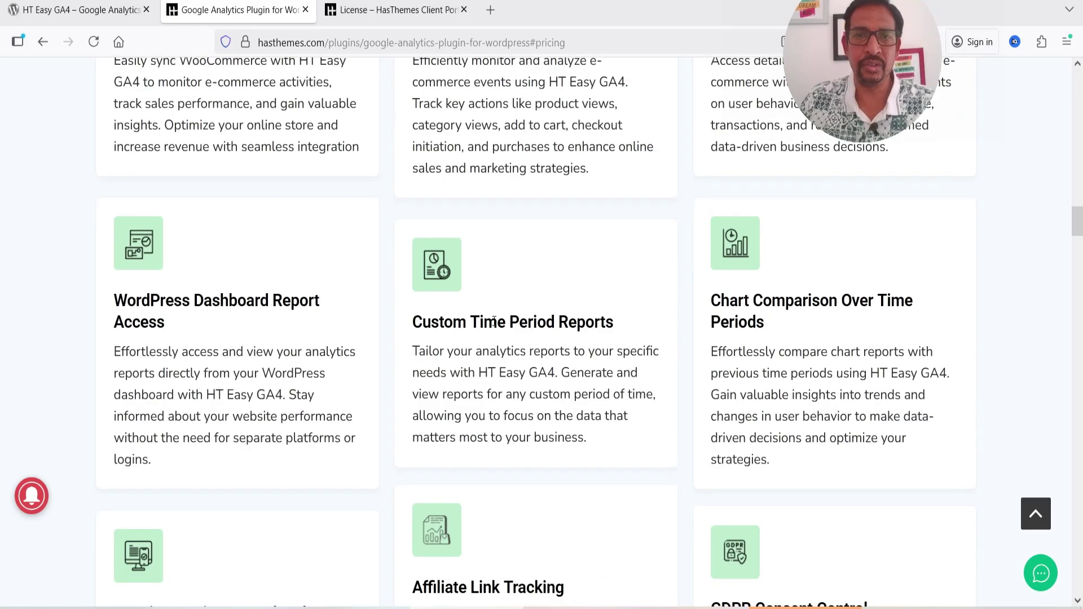
scroll(497, 325, "down", 2)
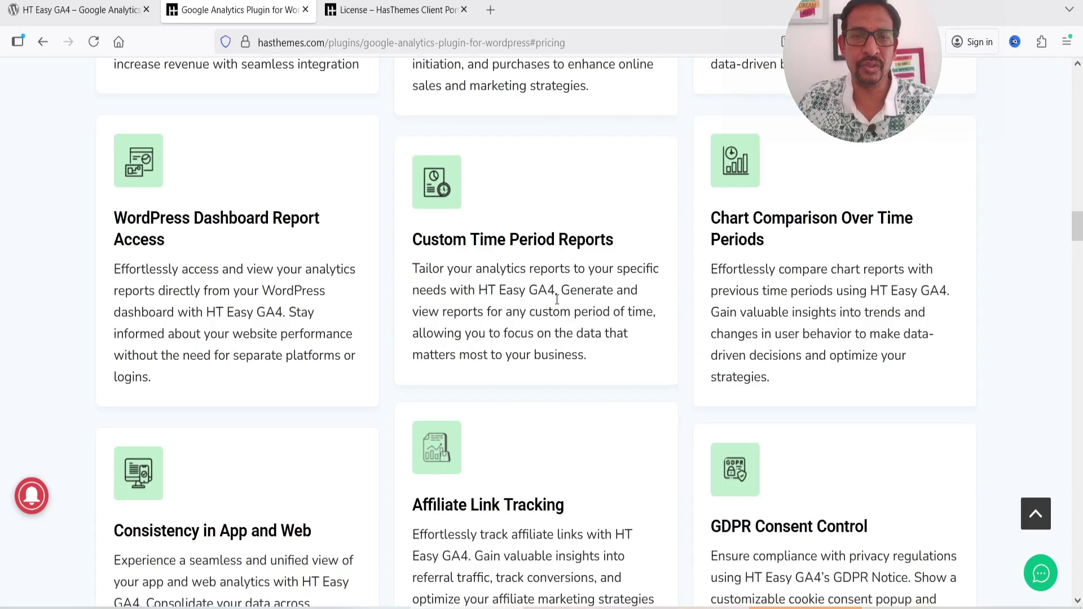
scroll(616, 431, "down", 2)
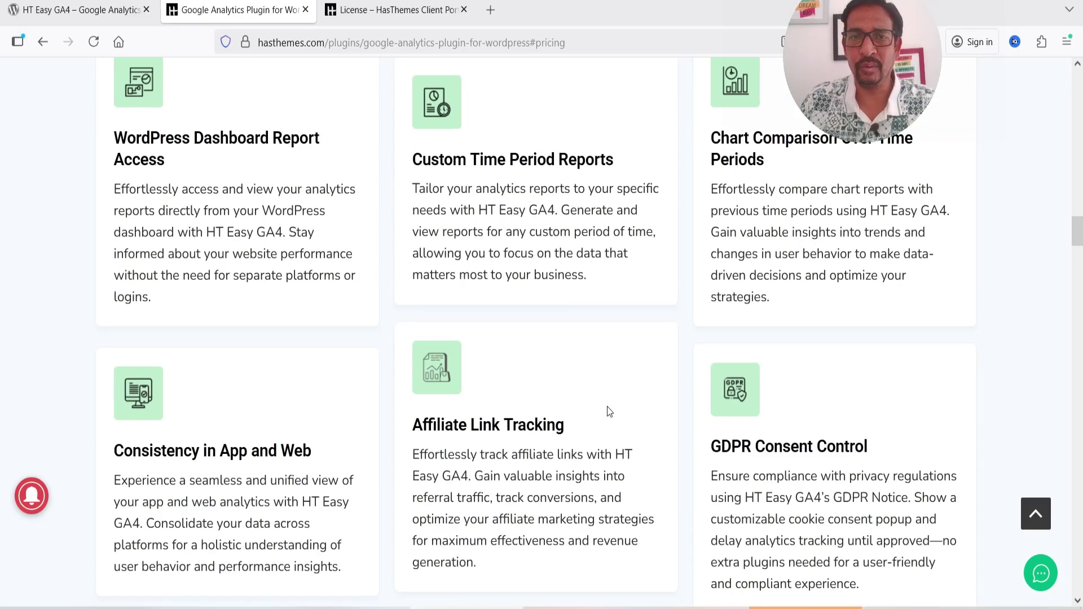
scroll(609, 412, "down", 4)
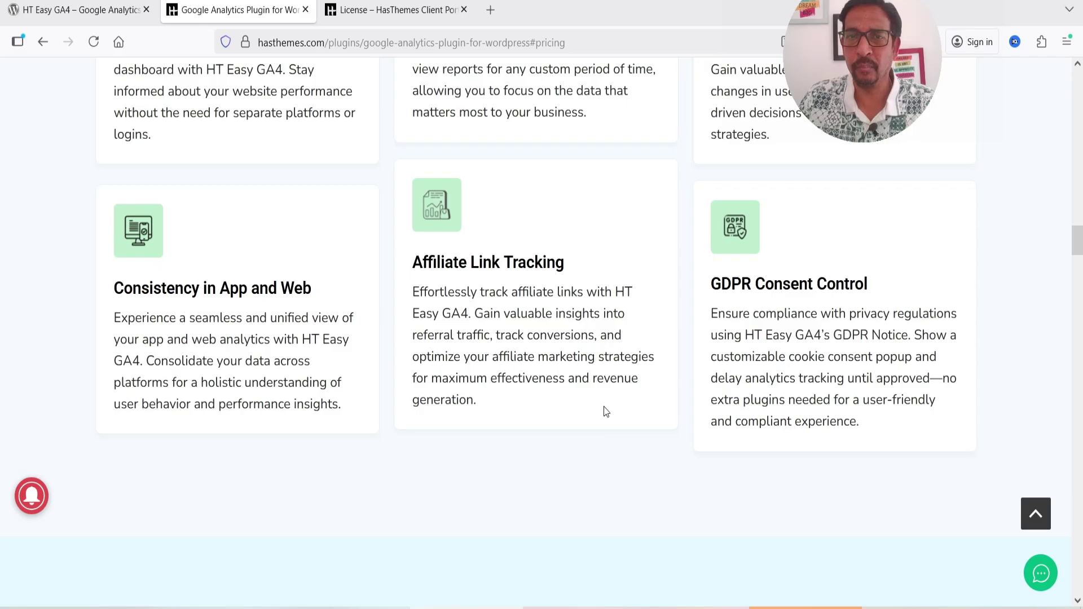
Step: Review the Personal, Developer and Agency pricing plans on the HT Easy GA4 product page
scroll(605, 411, "down", 15)
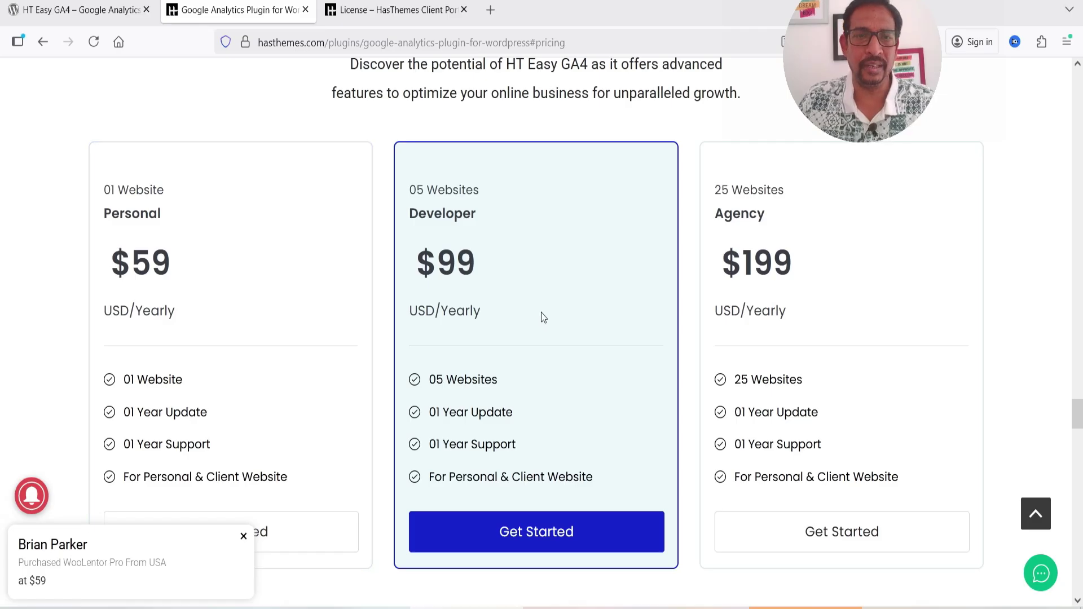
scroll(543, 318, "down", 1)
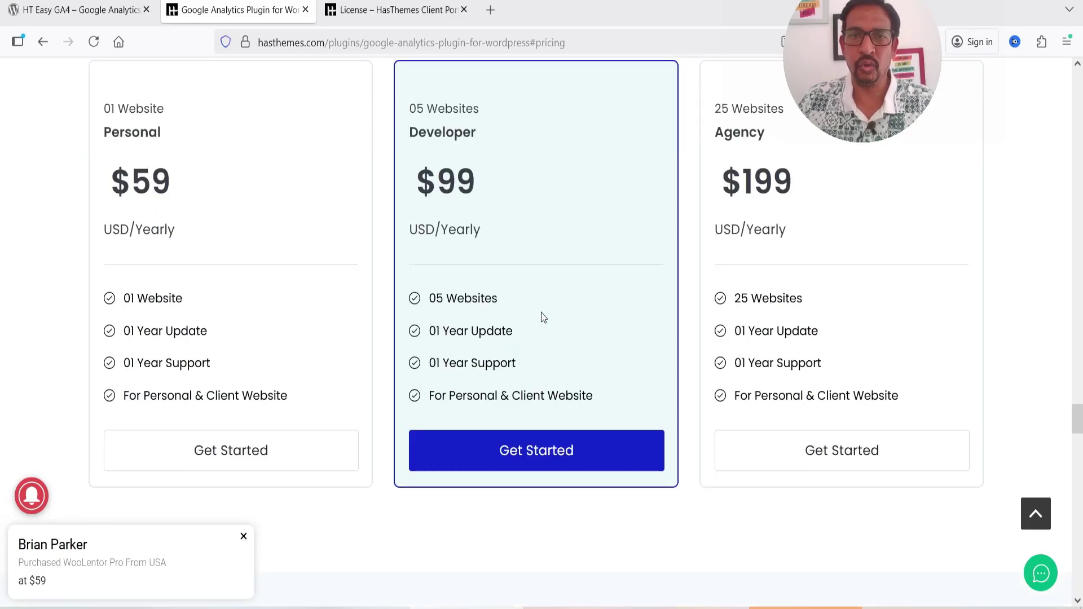
scroll(543, 317, "up", 1)
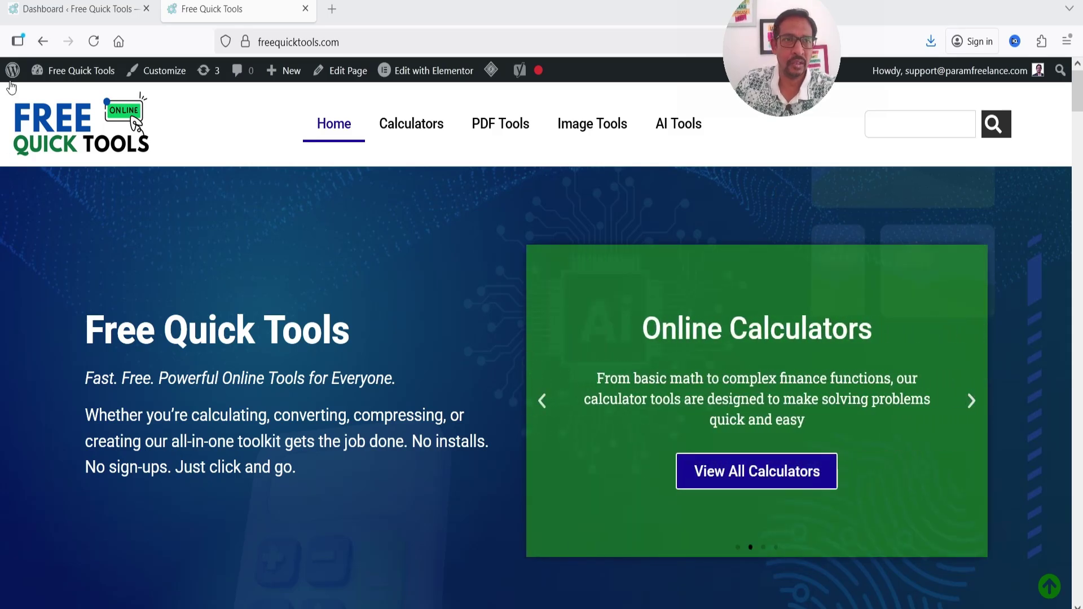
Step: Go to the Free Quick Tools site's Add Plugins page in the WordPress dashboard and search for "ht easy ga4"
left_click(70, 9)
mouse_move(45, 426)
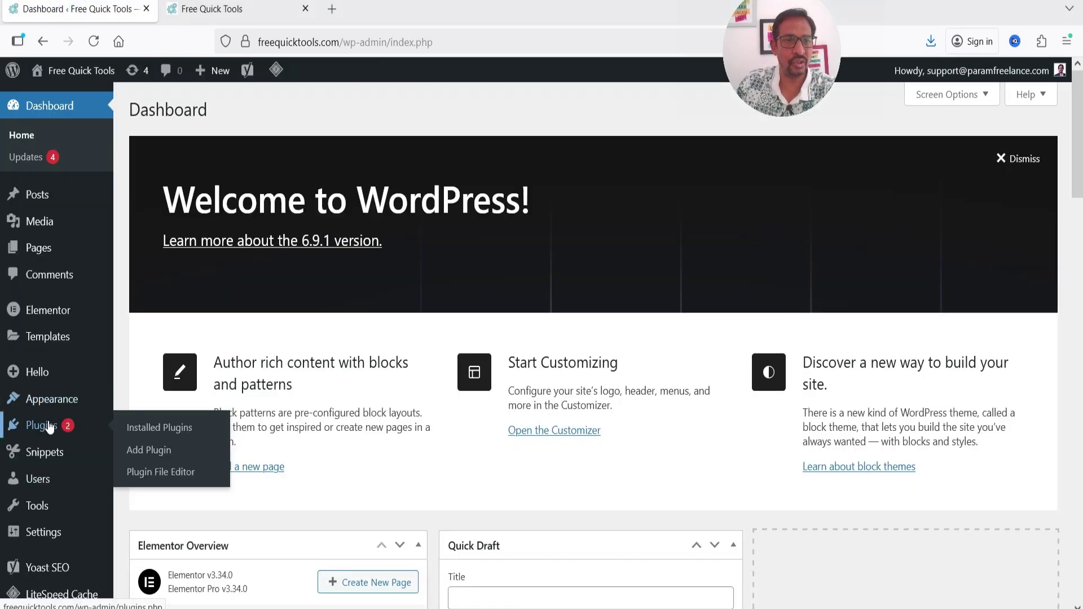
left_click(151, 450)
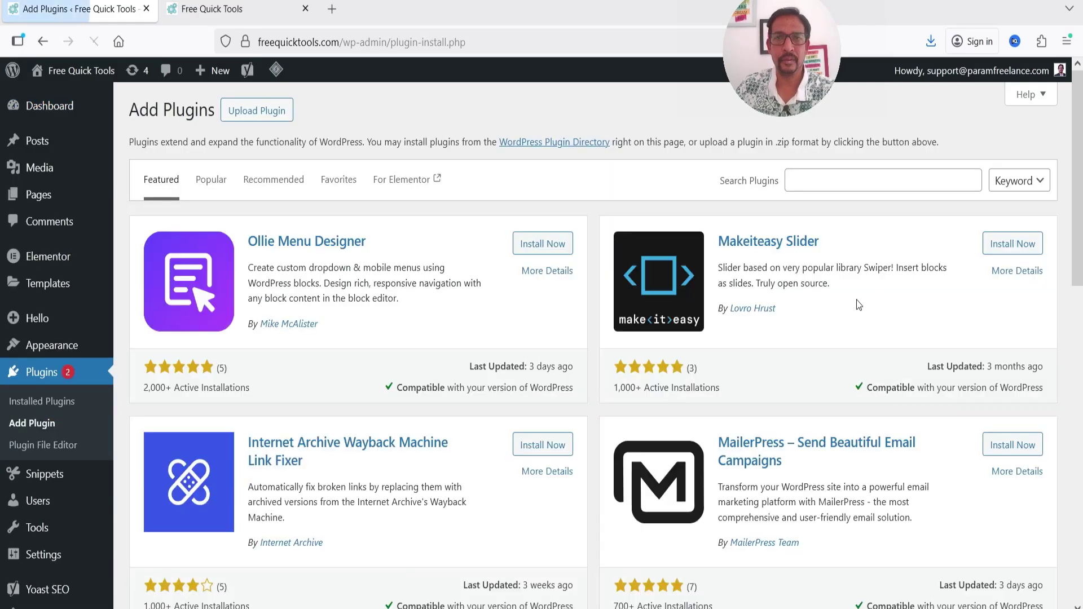
left_click(857, 180)
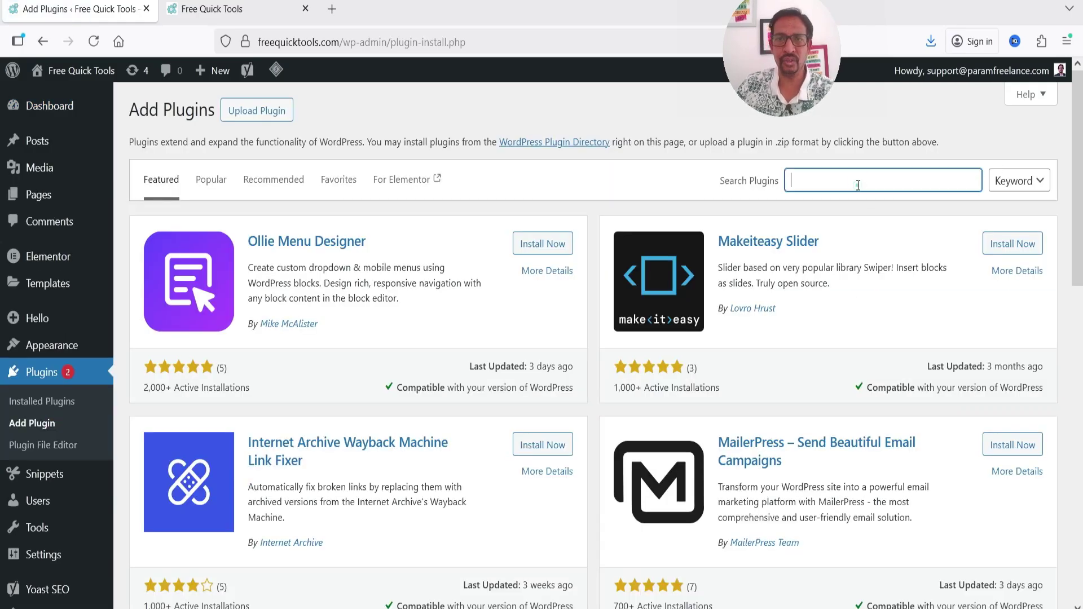
type("ht eas")
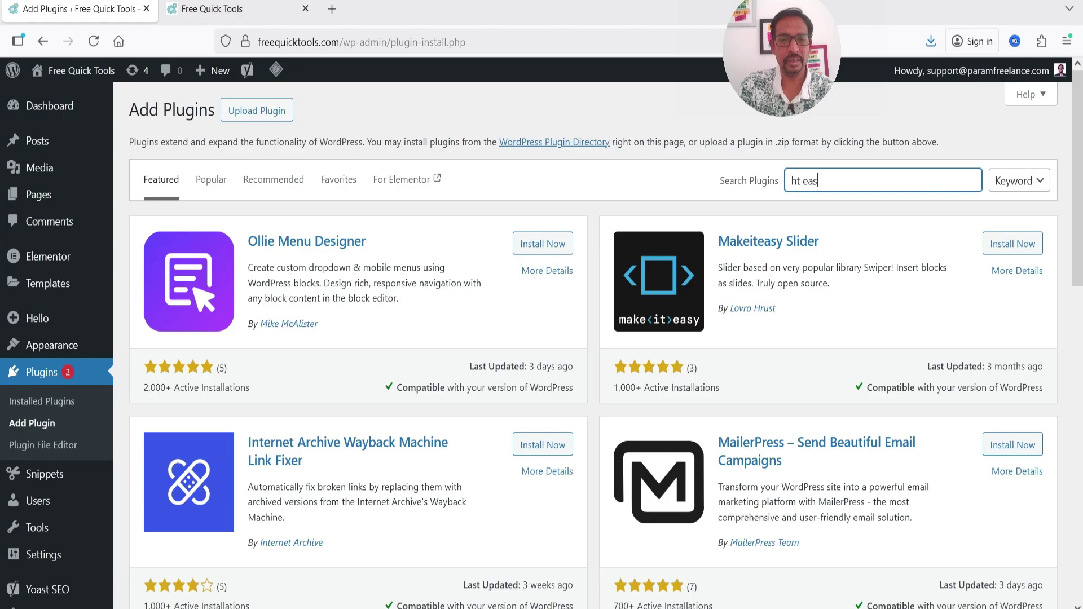
type("y ga4")
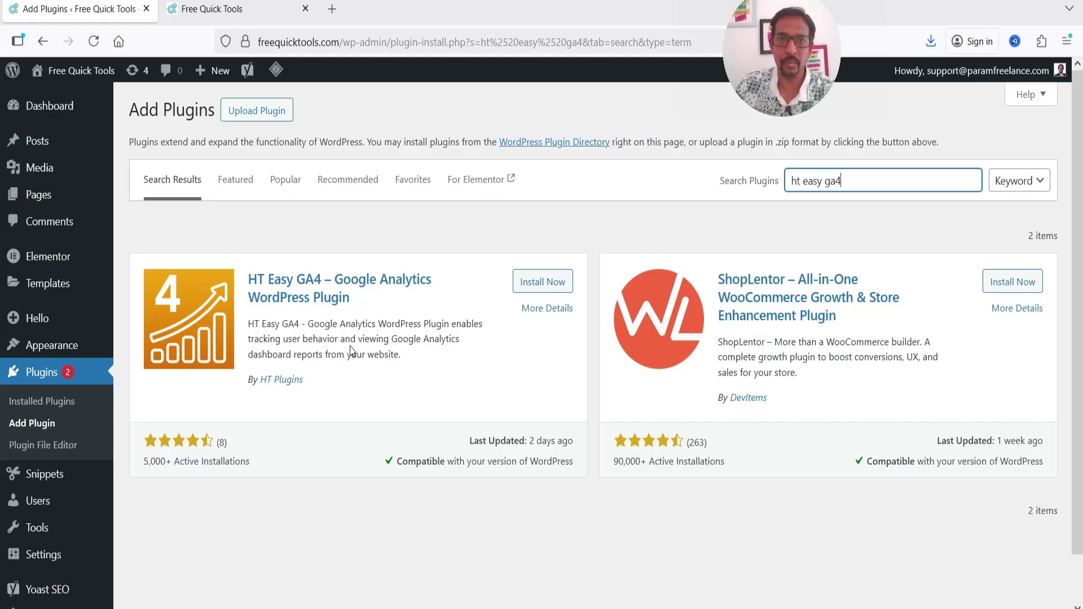
Step: Install and activate the HT Easy GA4 – Google Analytics WordPress Plugin and open its settings
left_click(556, 291)
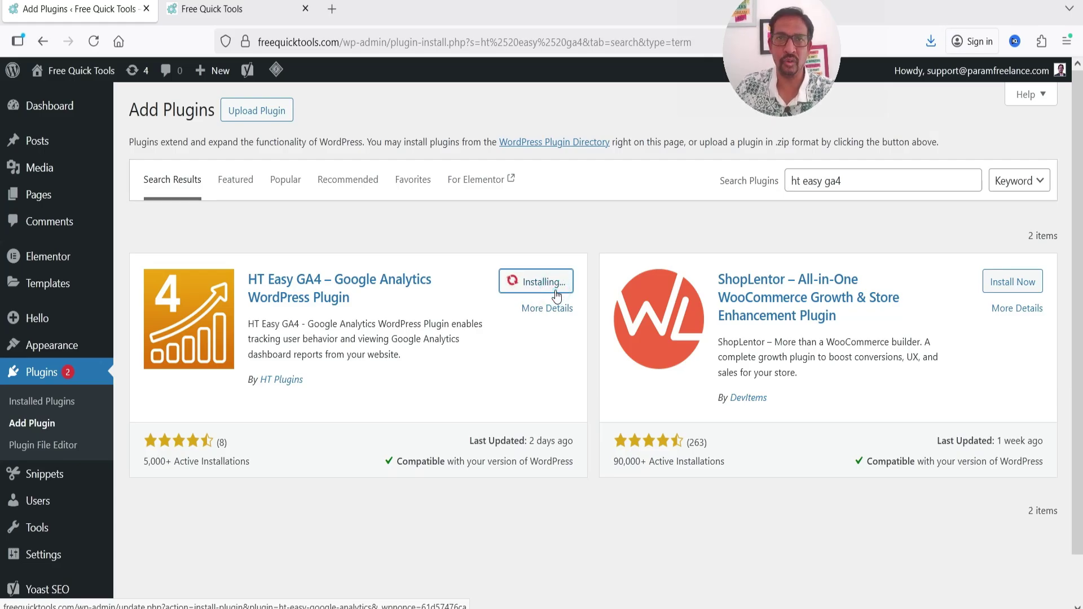
left_click(556, 288)
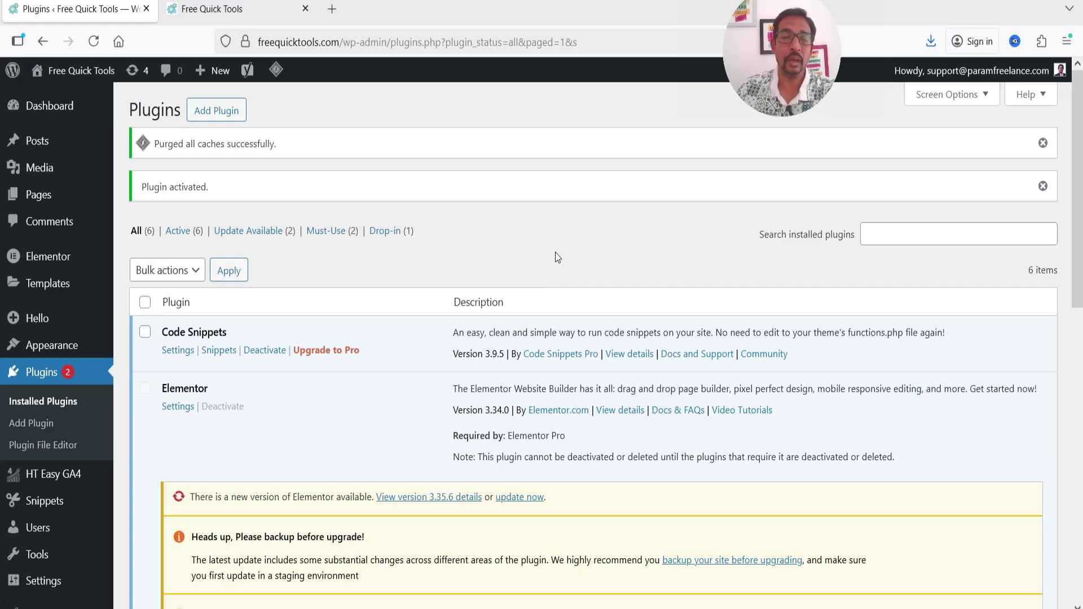
mouse_move(67, 476)
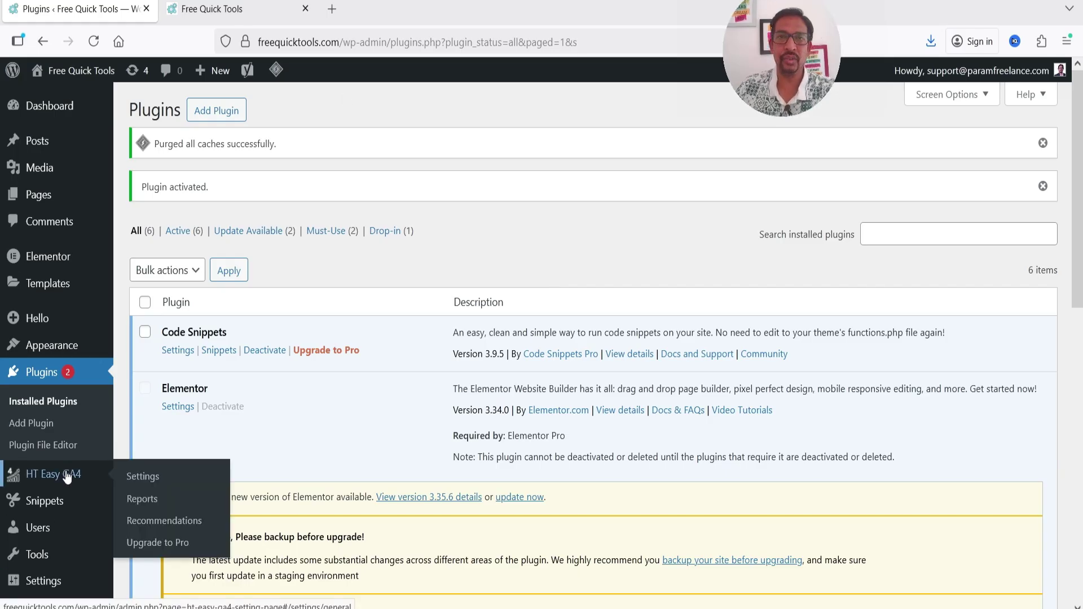
left_click(66, 476)
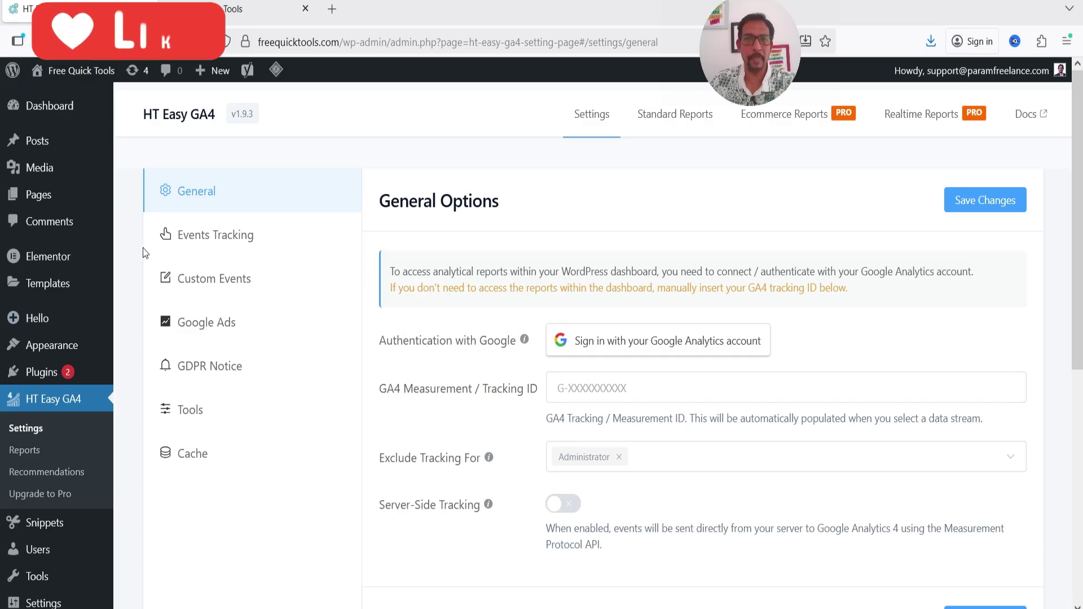
Step: Read the authentication note in General Options and check the Free Quick Tools reports snapshot in Google Analytics
scroll(464, 280, "down", 2)
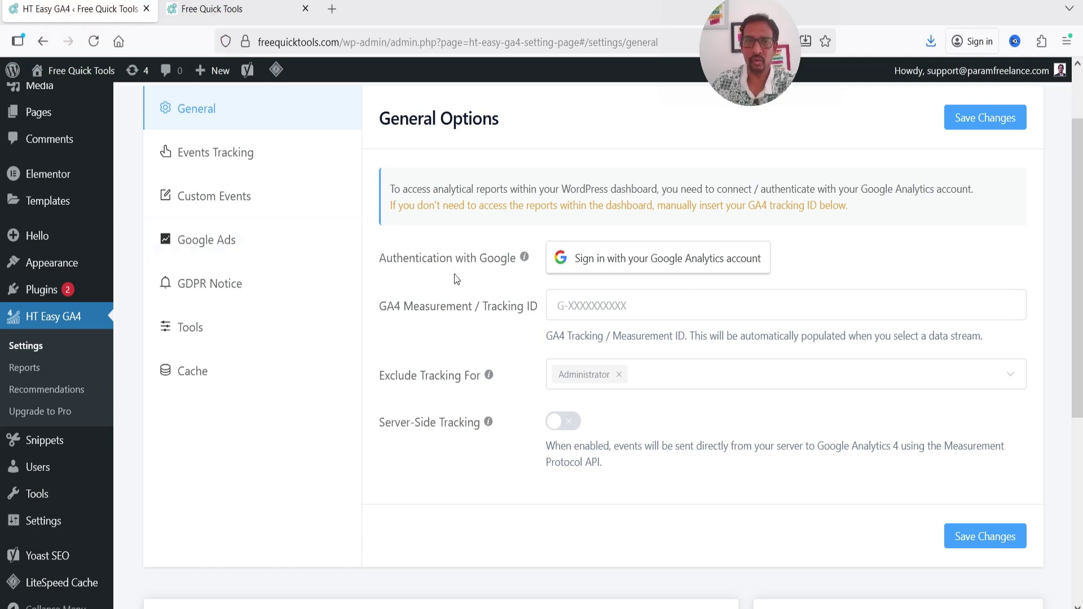
left_click_drag(461, 189, 971, 191)
left_click(974, 206)
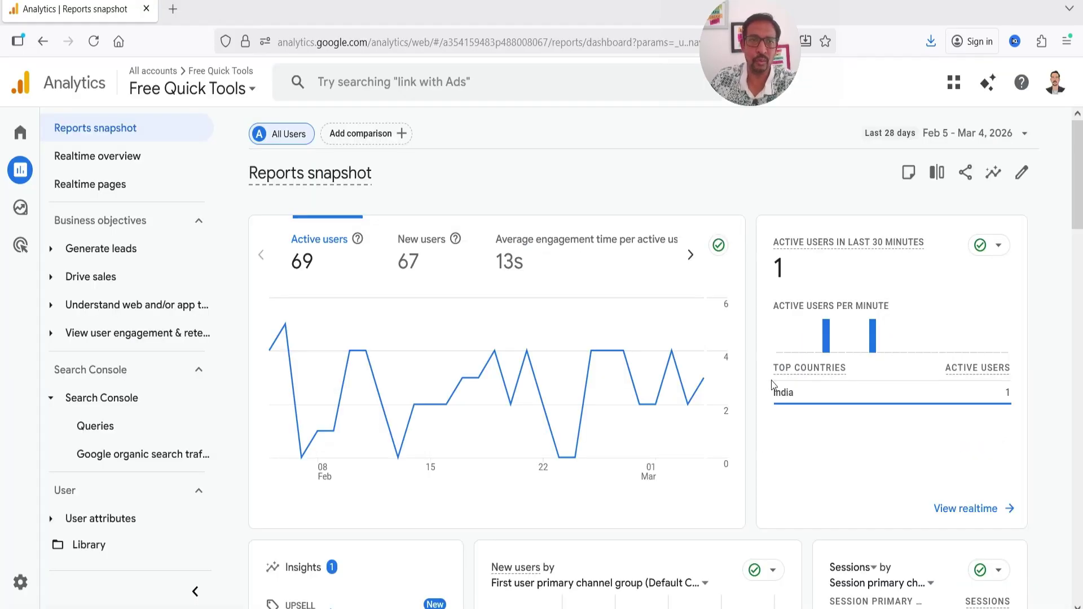
mouse_move(704, 351)
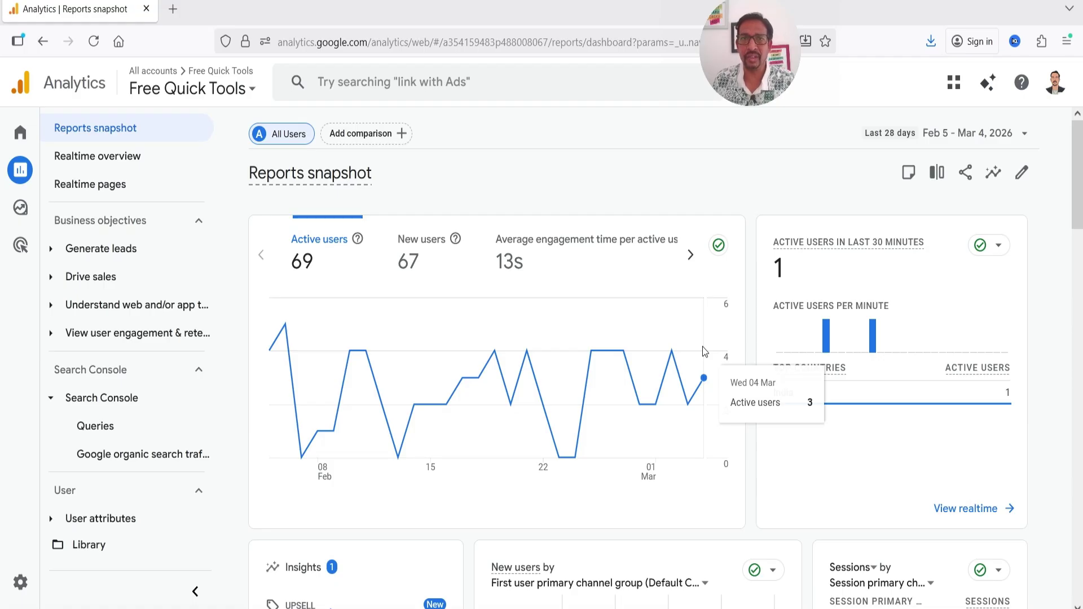
key("alt+Tab")
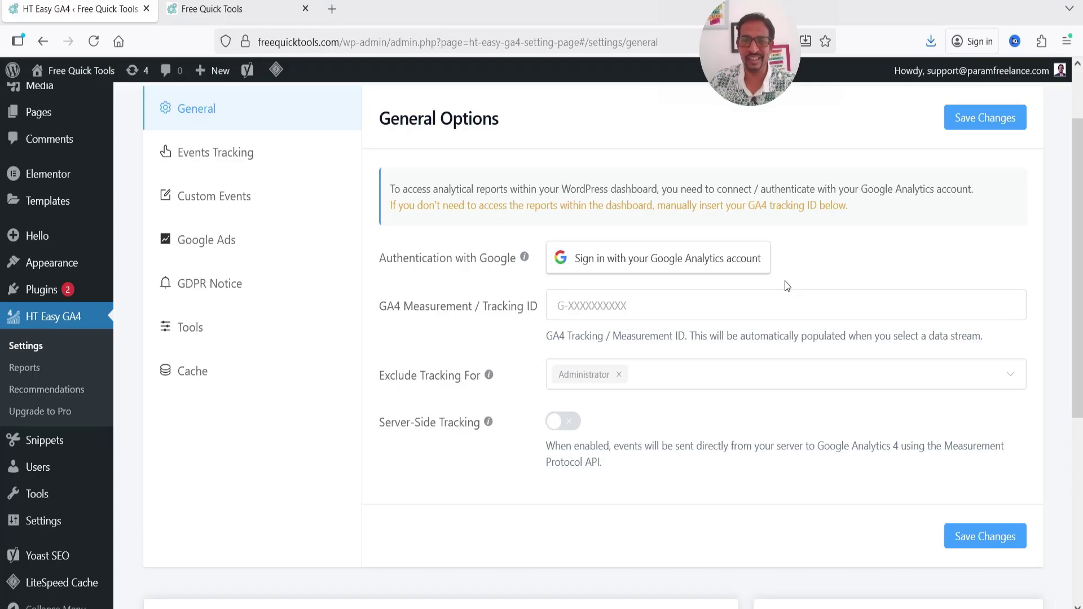
Step: Authenticate the plugin with the Google Analytics account, allowing HasThemes to see and download its Google Analytics data
left_click(651, 264)
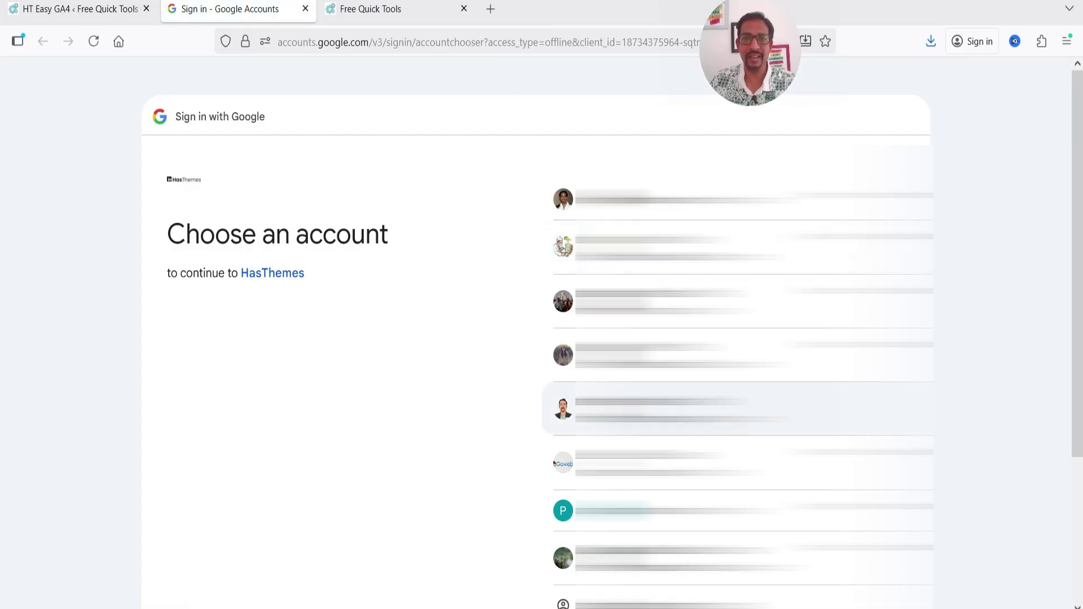
left_click(648, 409)
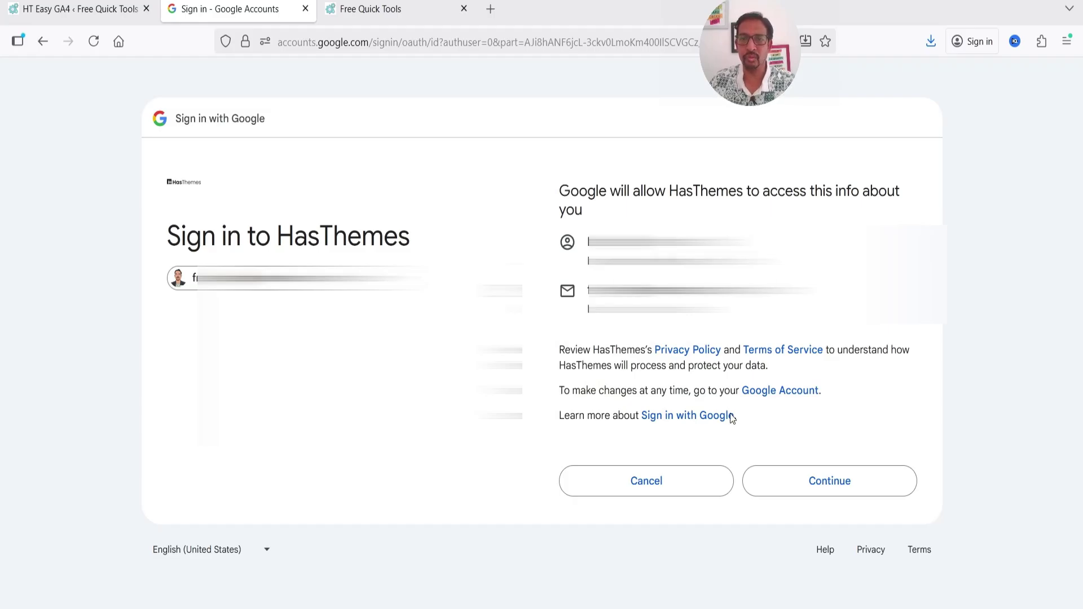
left_click(848, 489)
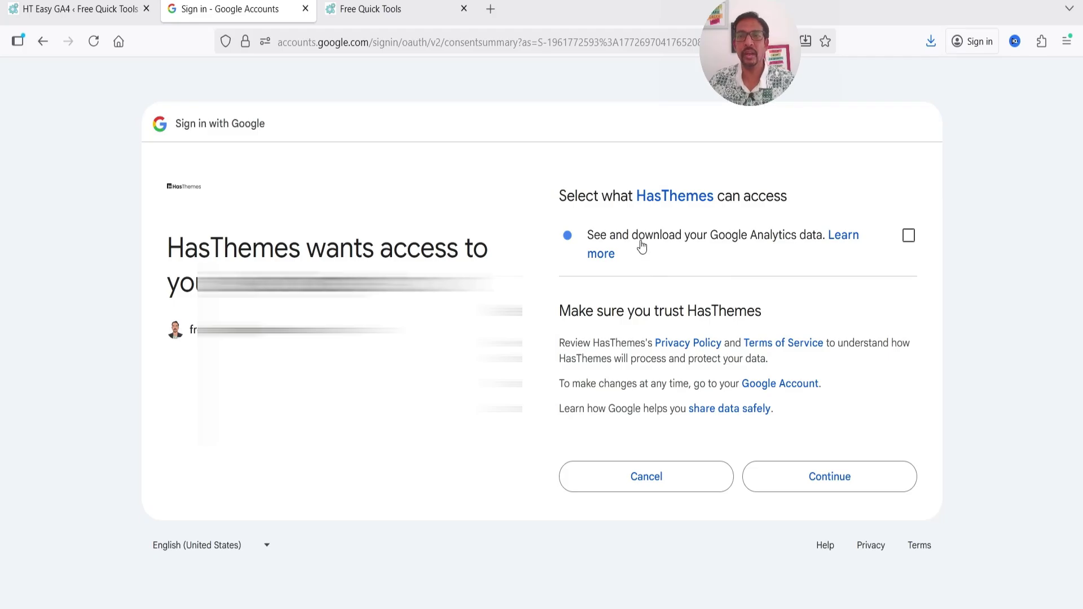
left_click(907, 236)
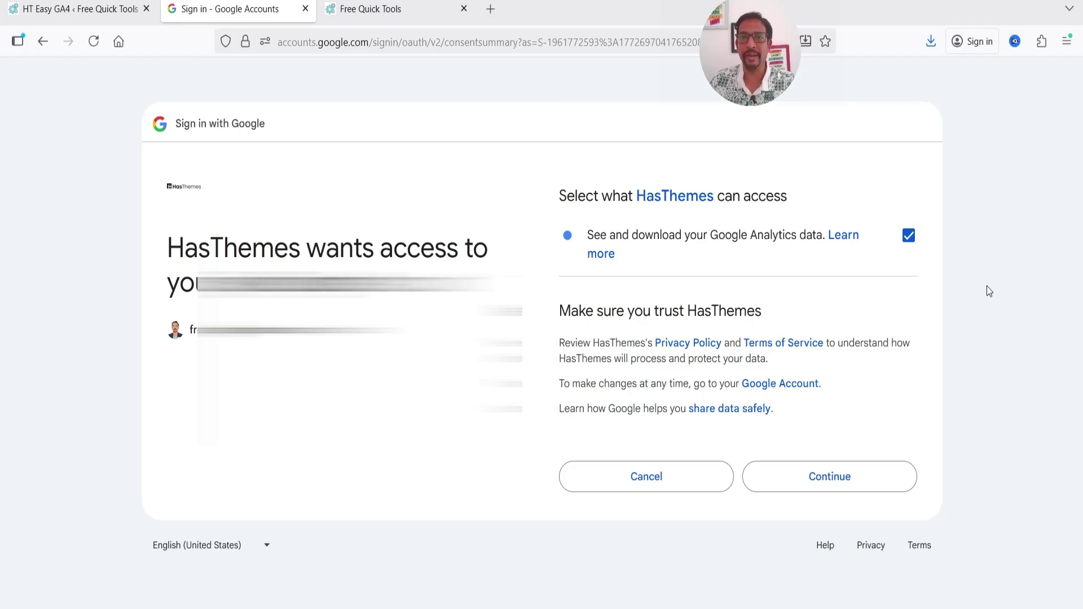
left_click(854, 486)
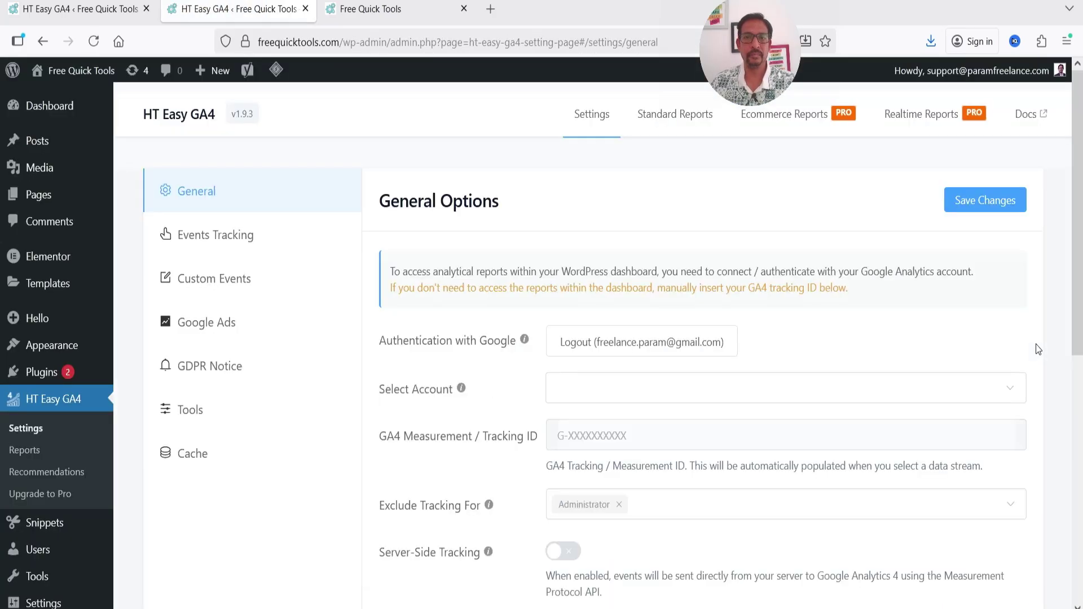
Step: Select Free Quick Tools as the Google Analytics account, property and data stream in General Options
scroll(1036, 343, "down", 1)
left_click(449, 302)
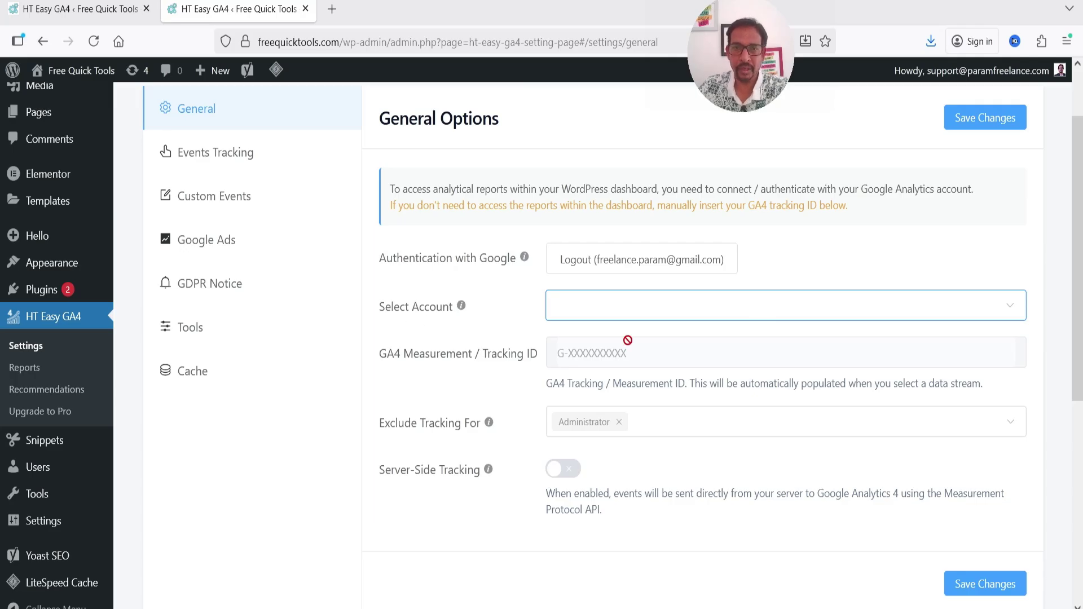
left_click(613, 306)
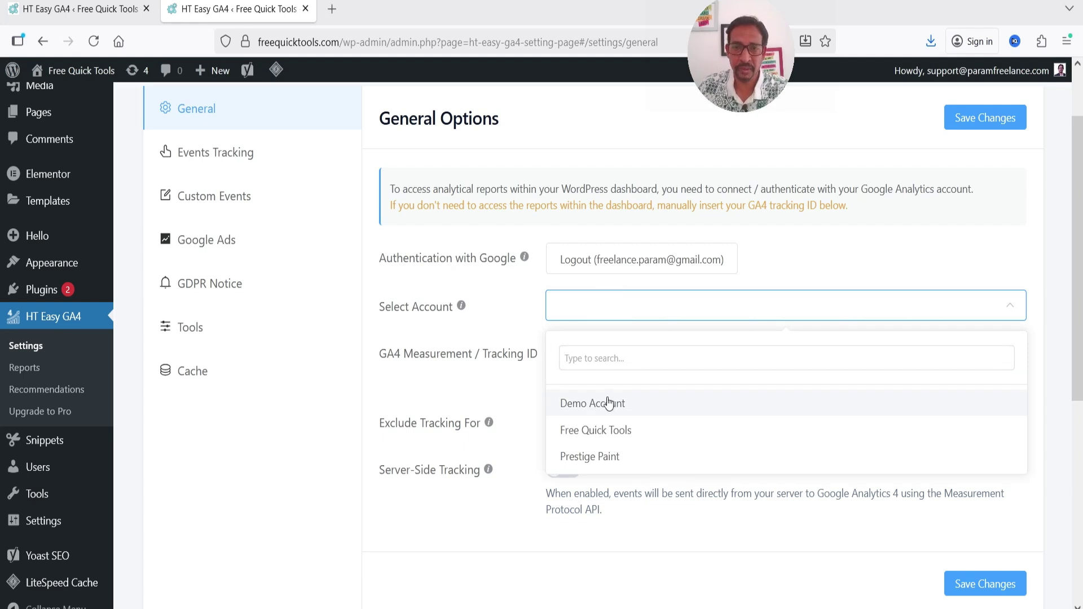
left_click(637, 433)
left_click(613, 349)
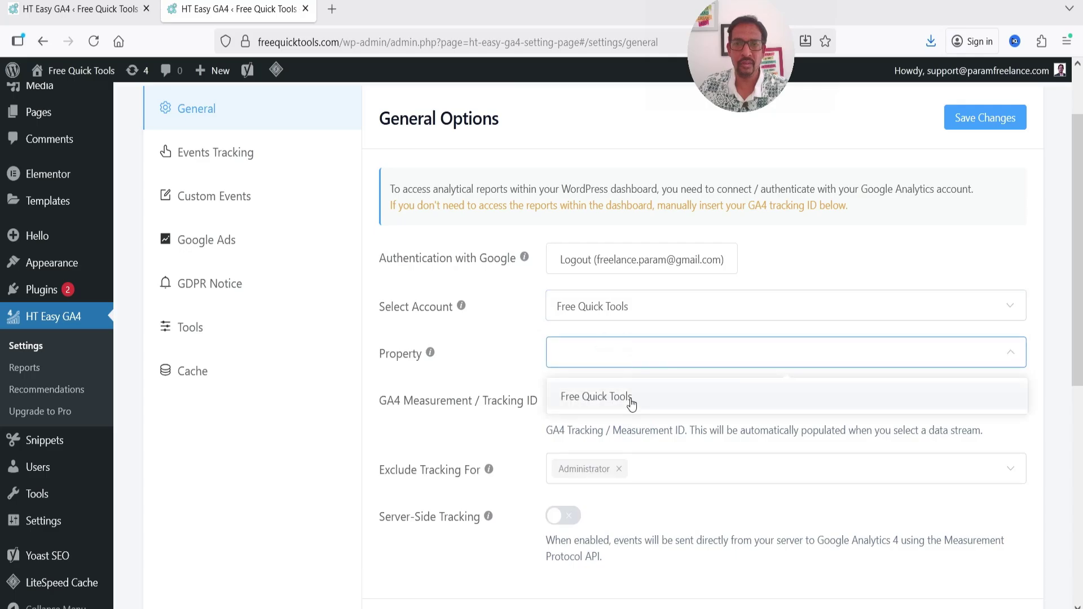
left_click(631, 404)
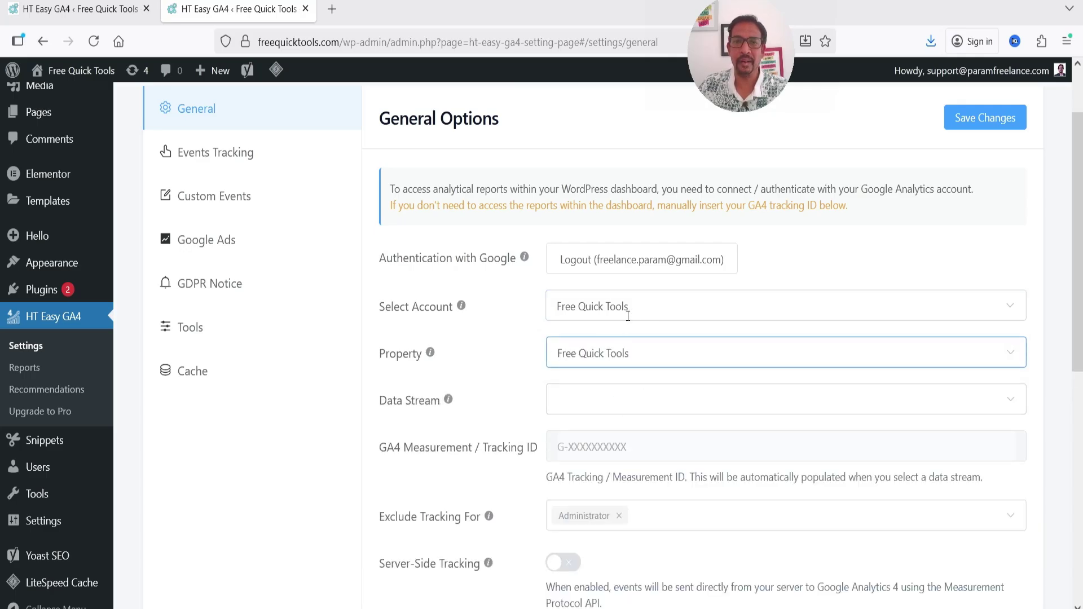
left_click(606, 403)
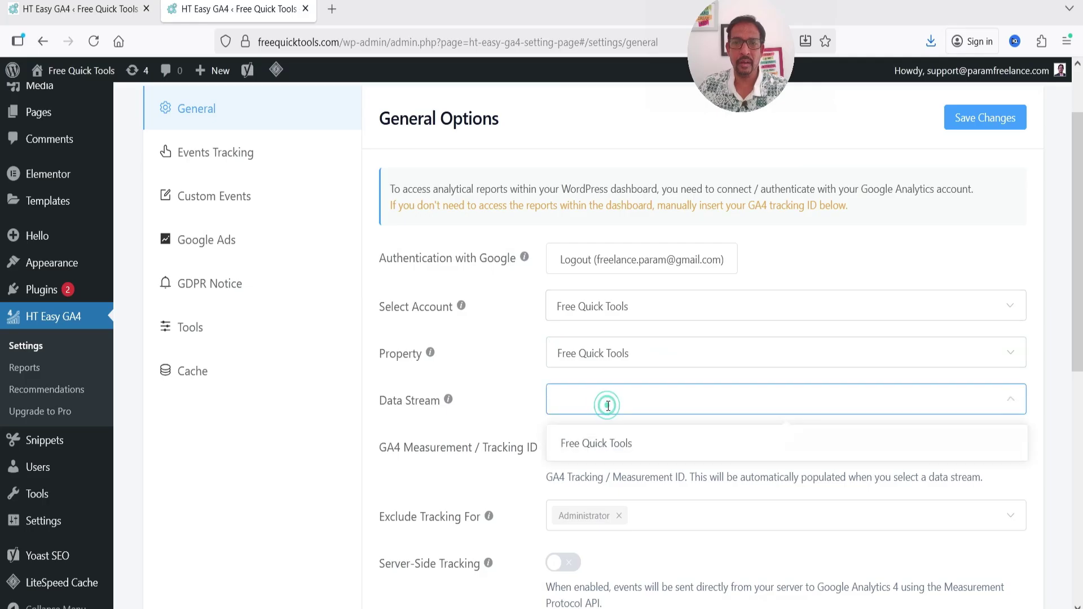
left_click(619, 443)
Step: Check the user roles available for tracking exclusion, keep Administrator excluded, and save the General Options
scroll(744, 379, "down", 3)
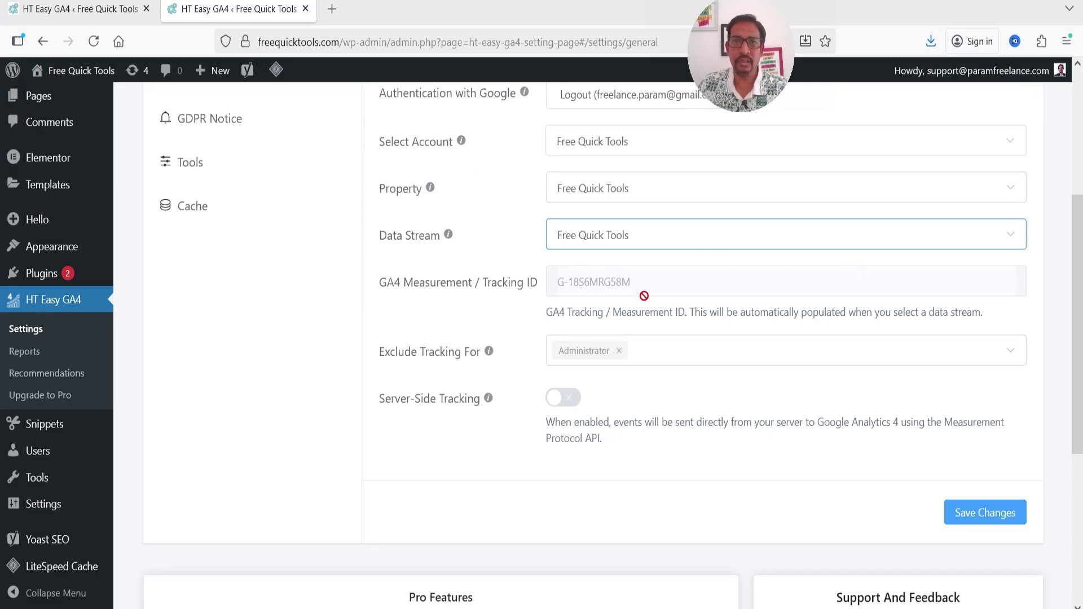
scroll(632, 271, "down", 4)
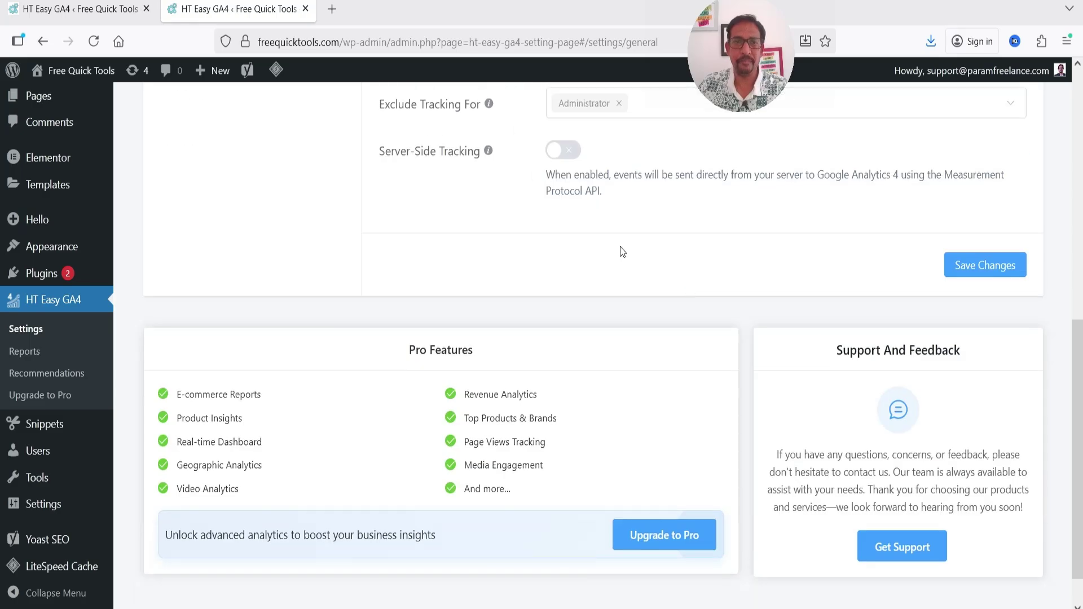
scroll(676, 271, "up", 3)
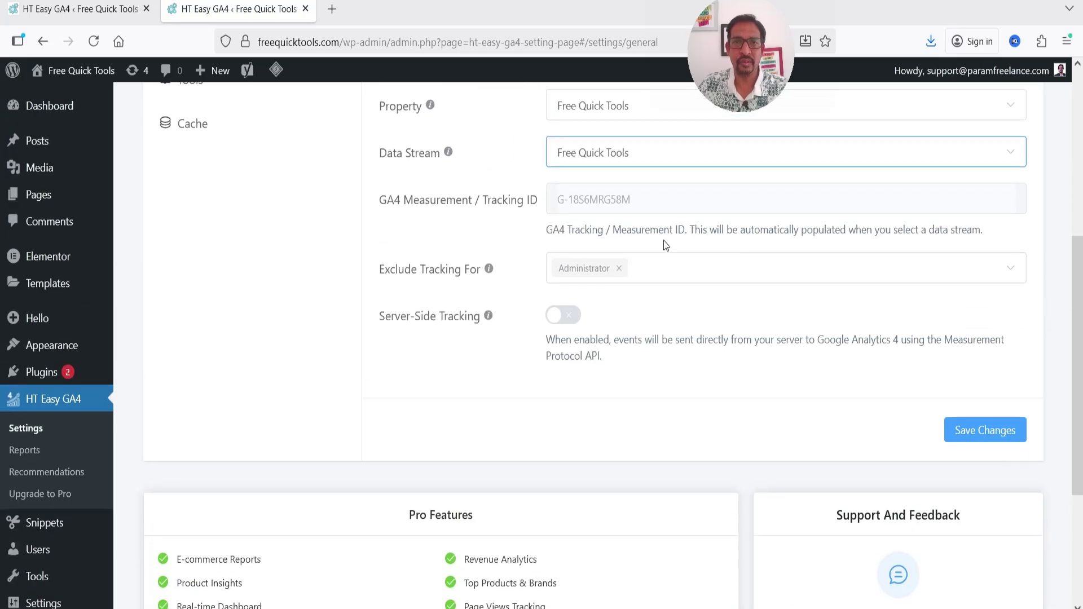
left_click(648, 275)
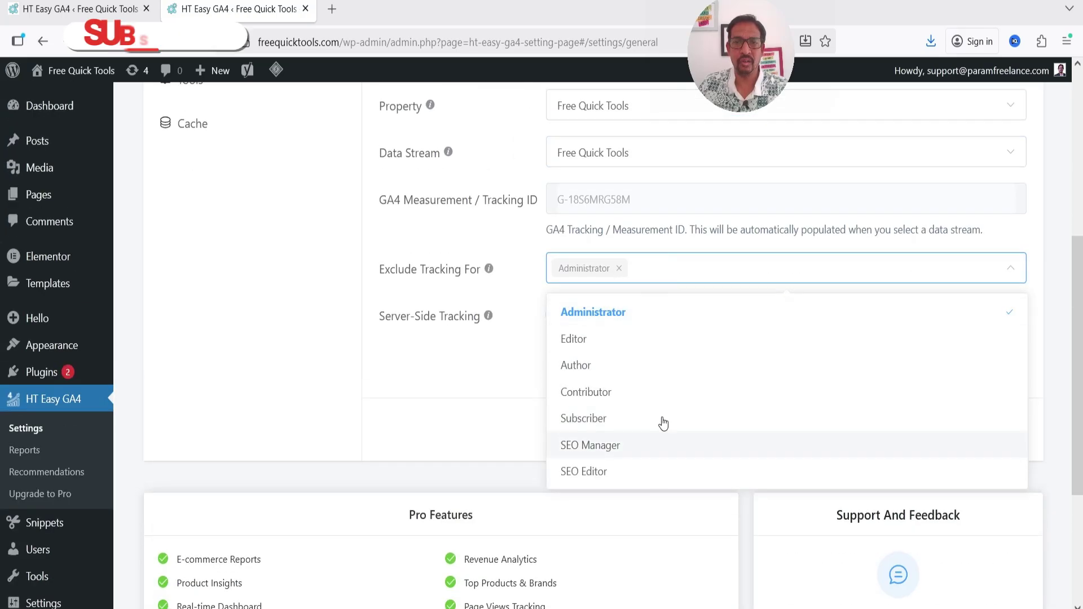
left_click(445, 298)
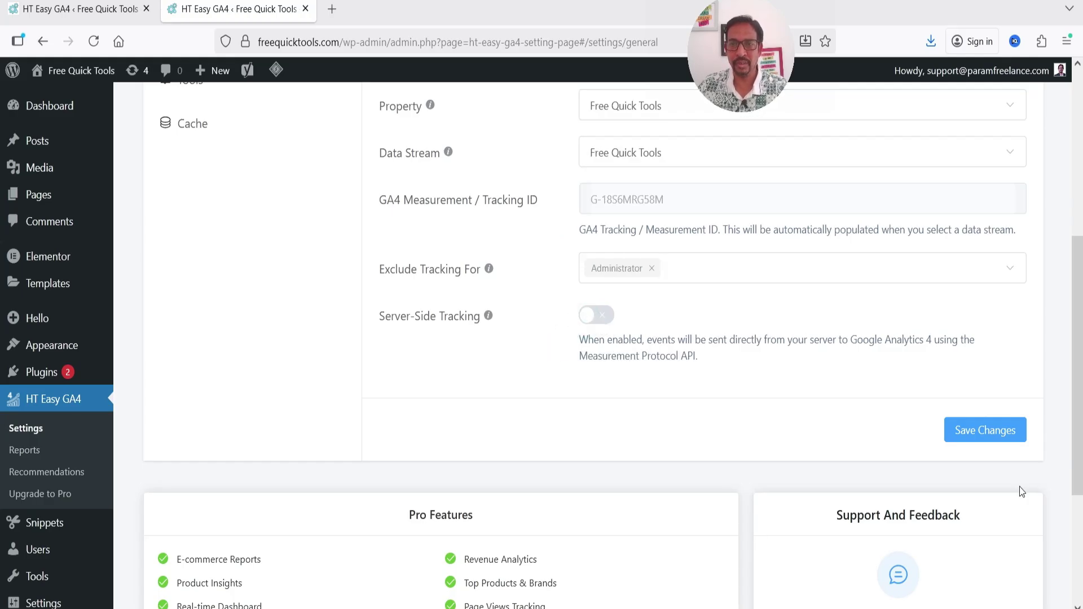
left_click(982, 436)
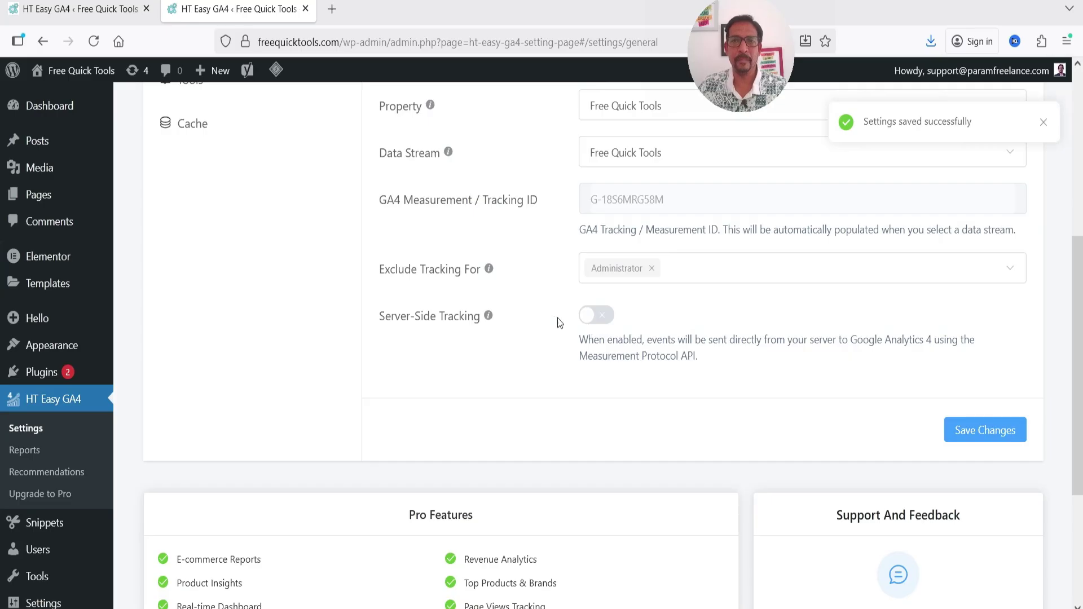
Step: Review the Events Tracking settings for e-commerce, video and audio events
scroll(556, 319, "up", 6)
left_click(190, 245)
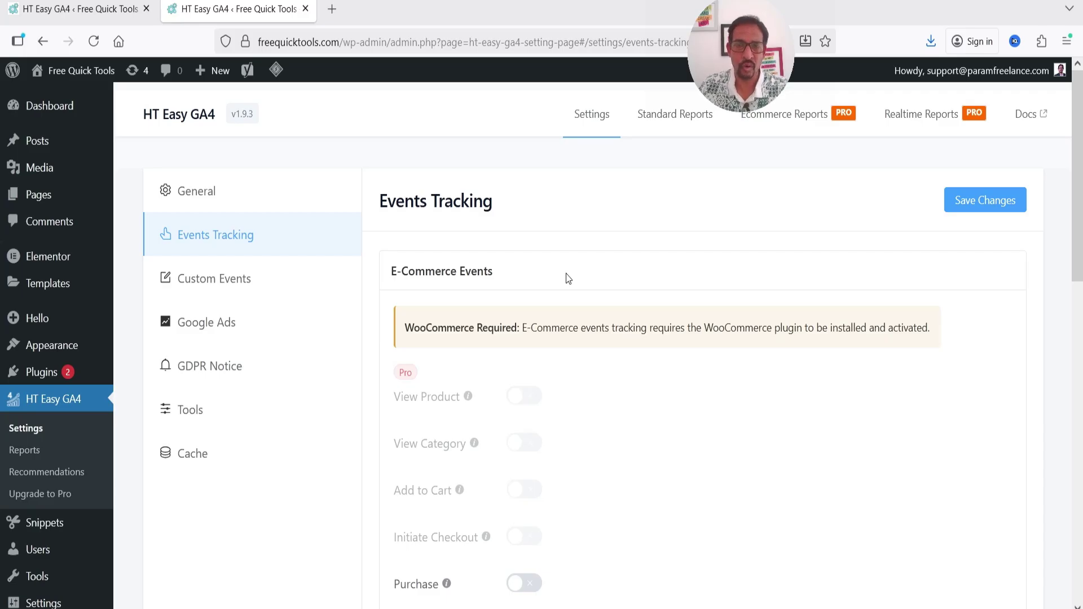
scroll(568, 278, "down", 3)
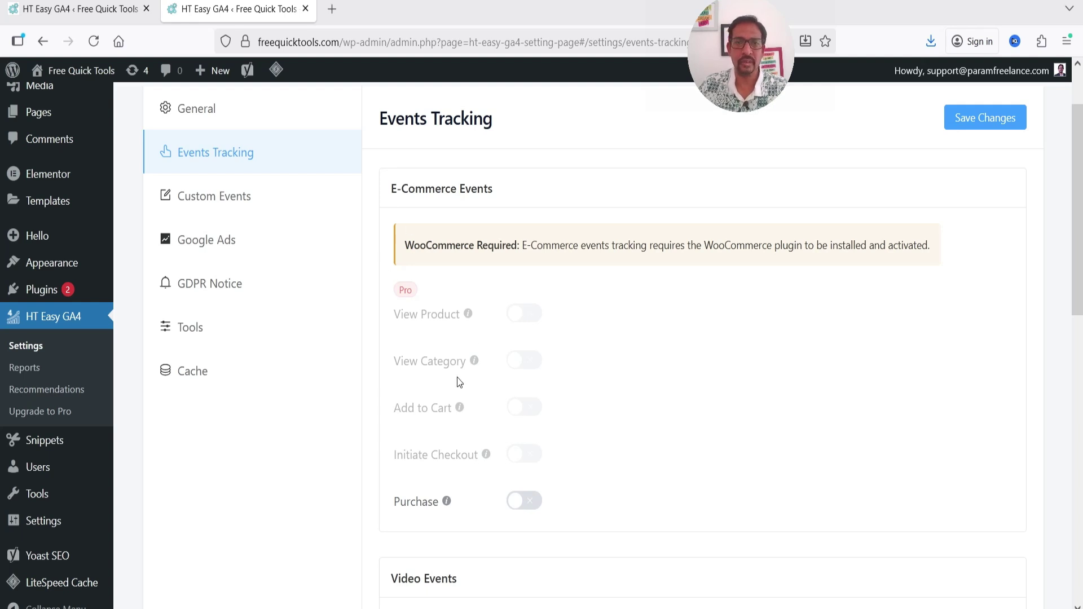
scroll(480, 346, "down", 3)
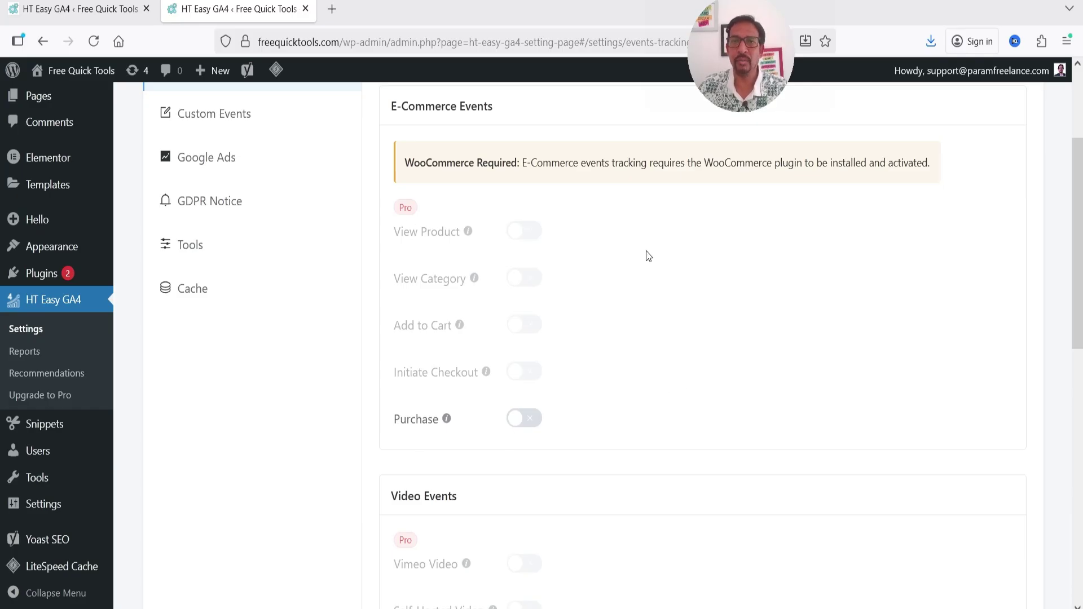
scroll(643, 247, "down", 10)
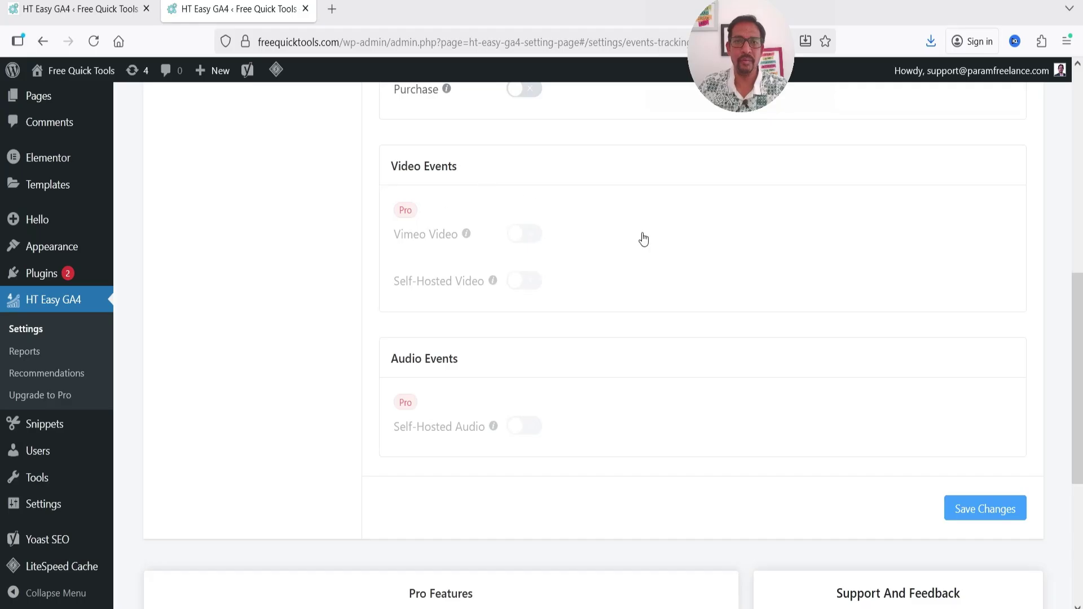
scroll(645, 357, "up", 15)
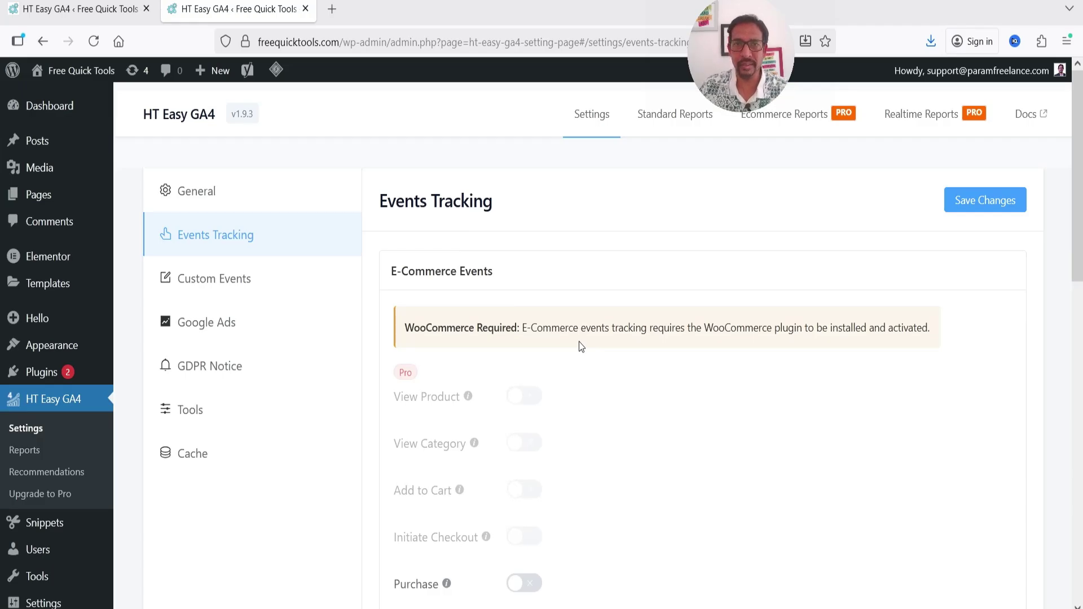
Step: Look over the example Custom Events and read the Google Ads tracking setup instructions and basic configuration
left_click(178, 291)
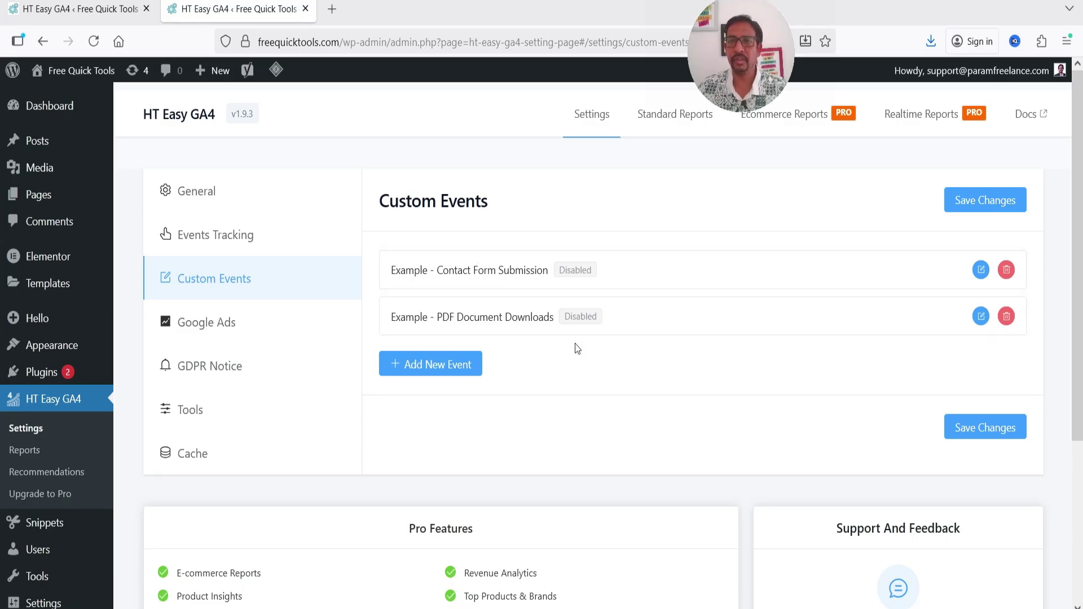
left_click(338, 325)
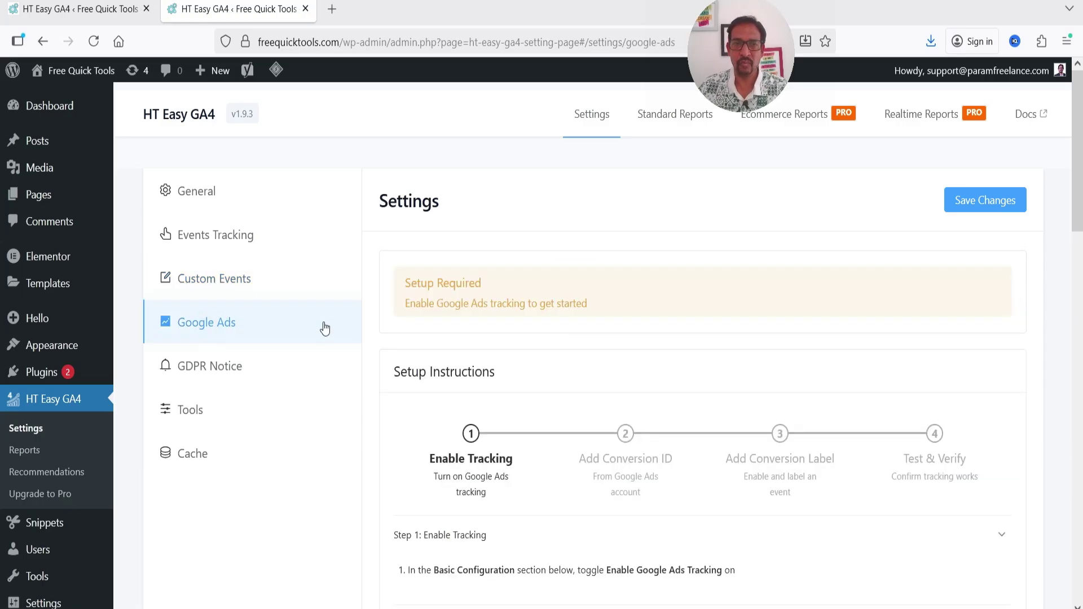
scroll(575, 304, "down", 2)
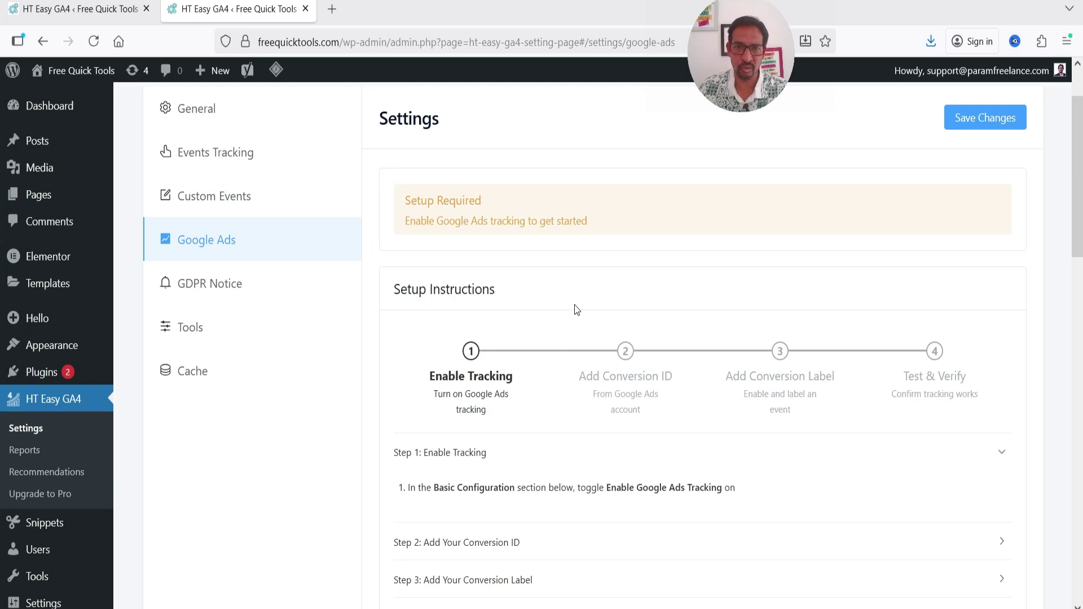
scroll(574, 305, "down", 4)
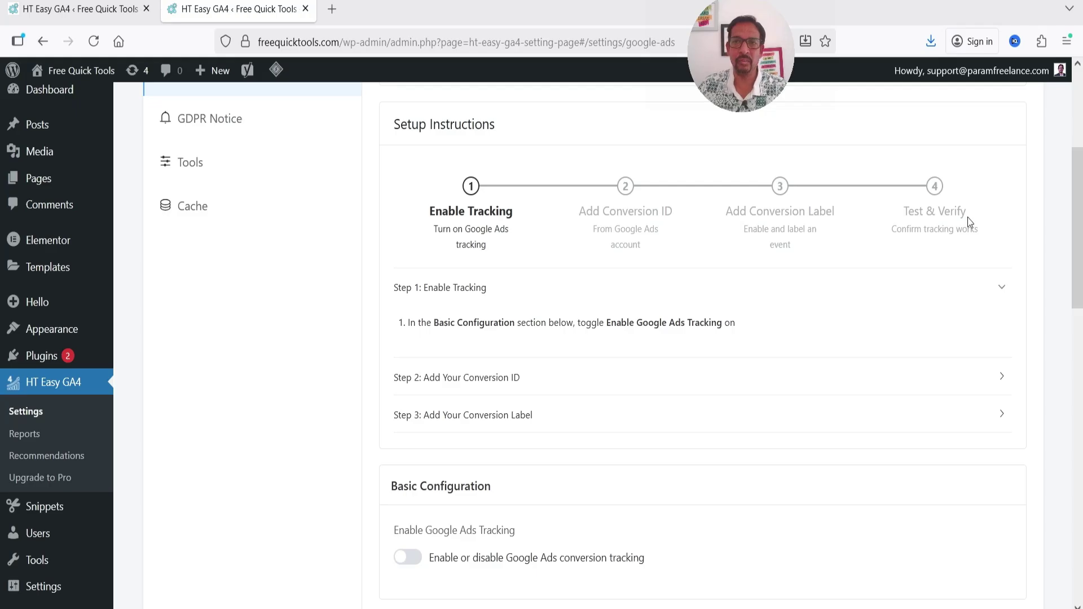
scroll(648, 298, "down", 2)
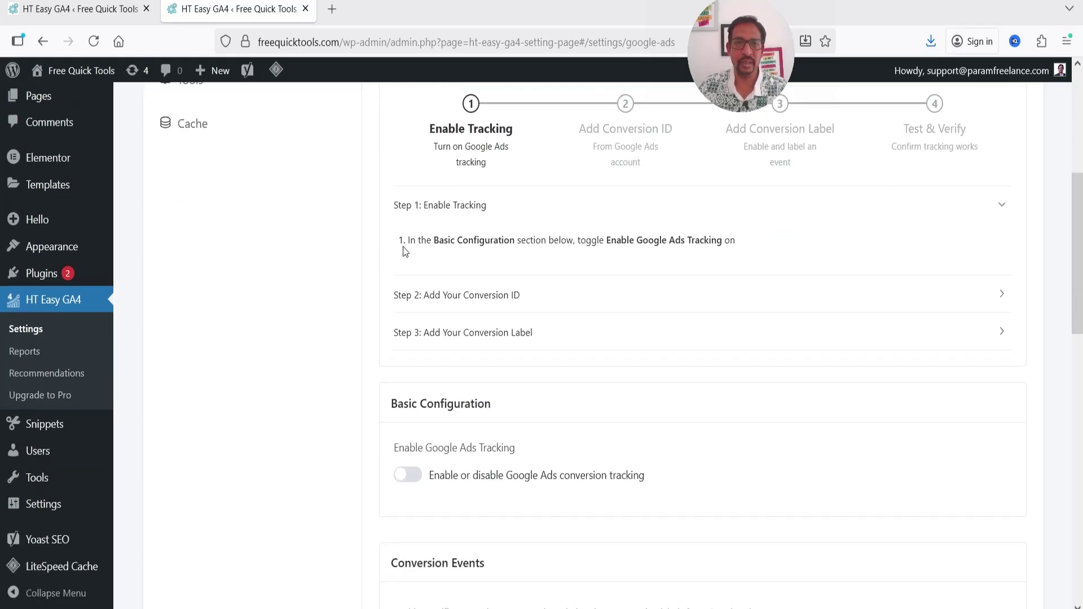
scroll(634, 356, "up", 4)
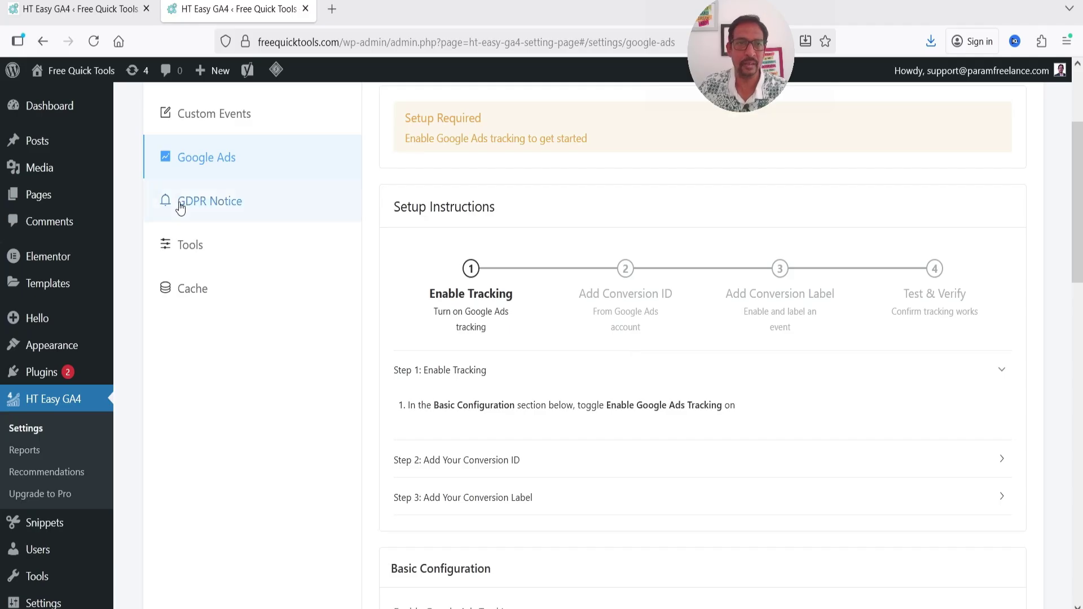
Step: Review the GDPR Notice settings, trying its enable switch on and off, and read about the GA4 Inspector tool
left_click(210, 201)
scroll(531, 299, "up", 4)
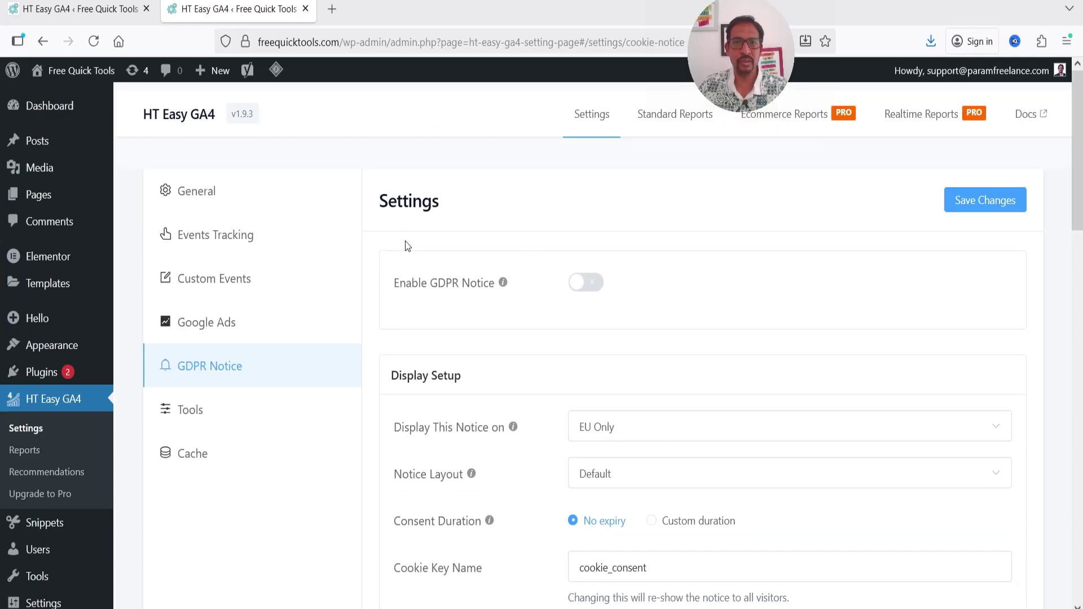
left_click(582, 290)
left_click(590, 293)
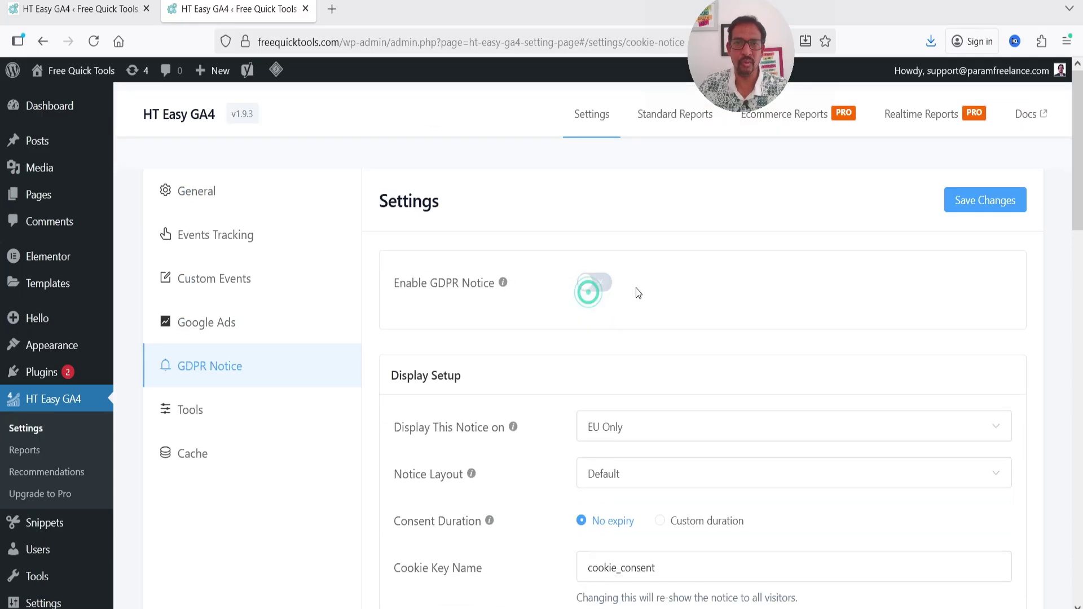
scroll(637, 292, "down", 3)
left_click(259, 263)
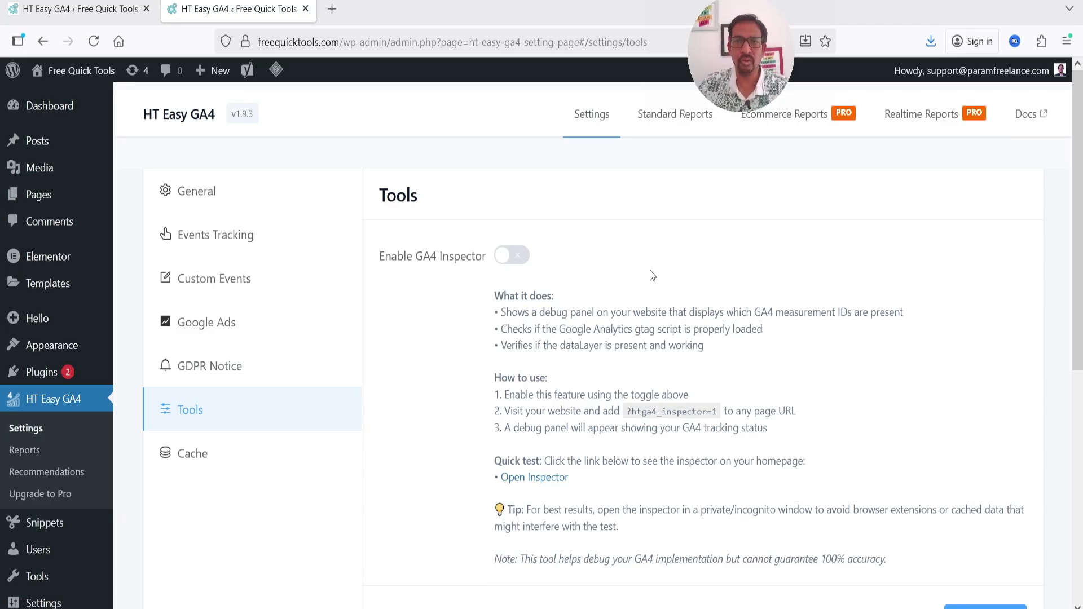
Step: Clear the plugin's cached Google Analytics data in Cache Management
left_click(221, 455)
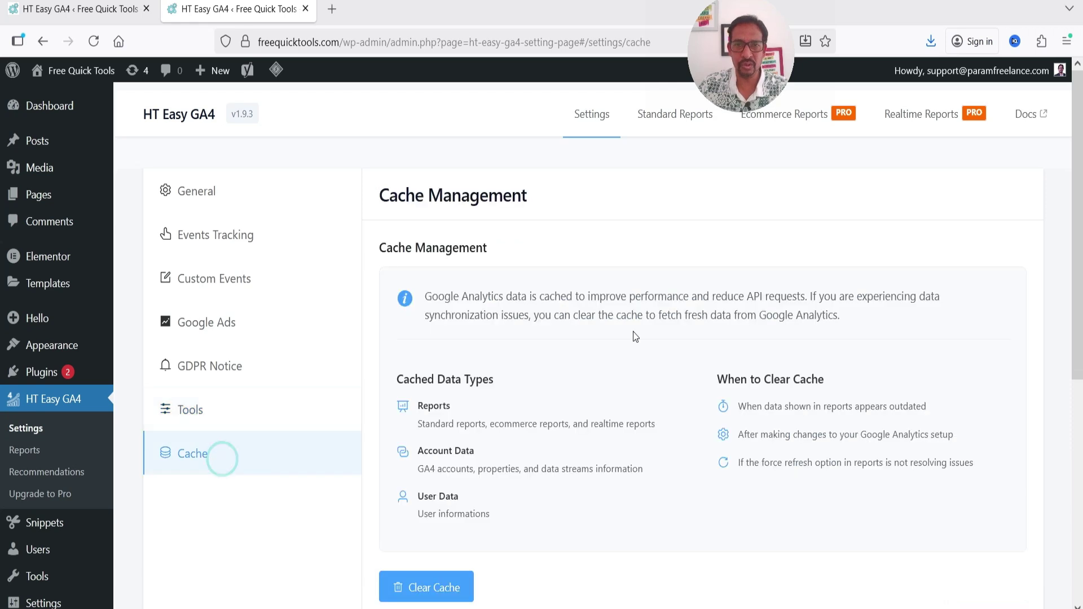
scroll(635, 337, "down", 3)
left_click(438, 432)
scroll(777, 370, "up", 3)
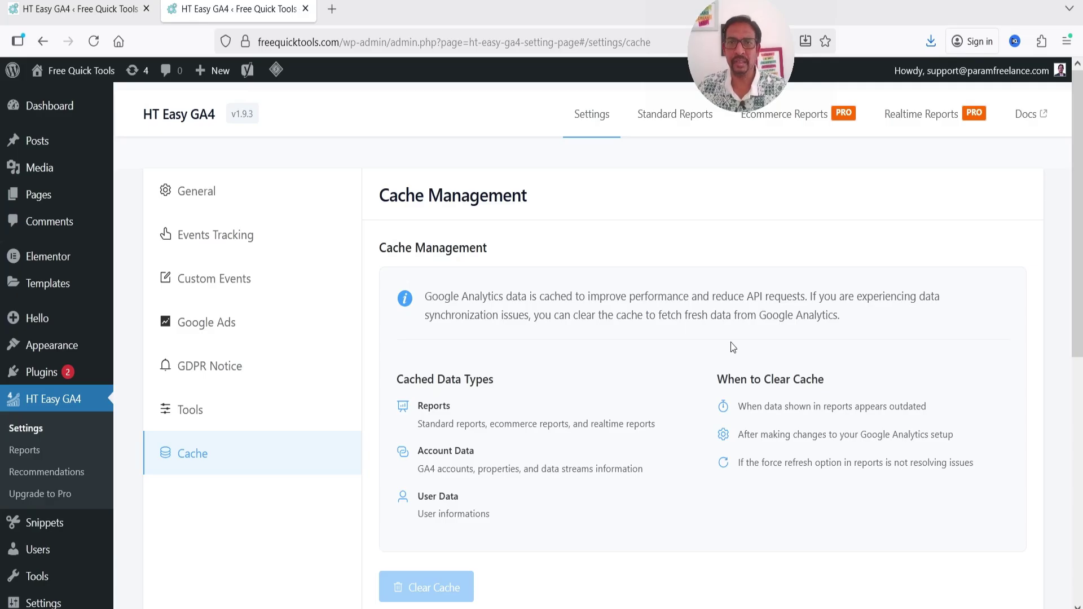
Step: Examine the Standard Reports for the last 30 days: sessions, pageviews, bounce rate, top pages, referrers and countries
left_click(664, 127)
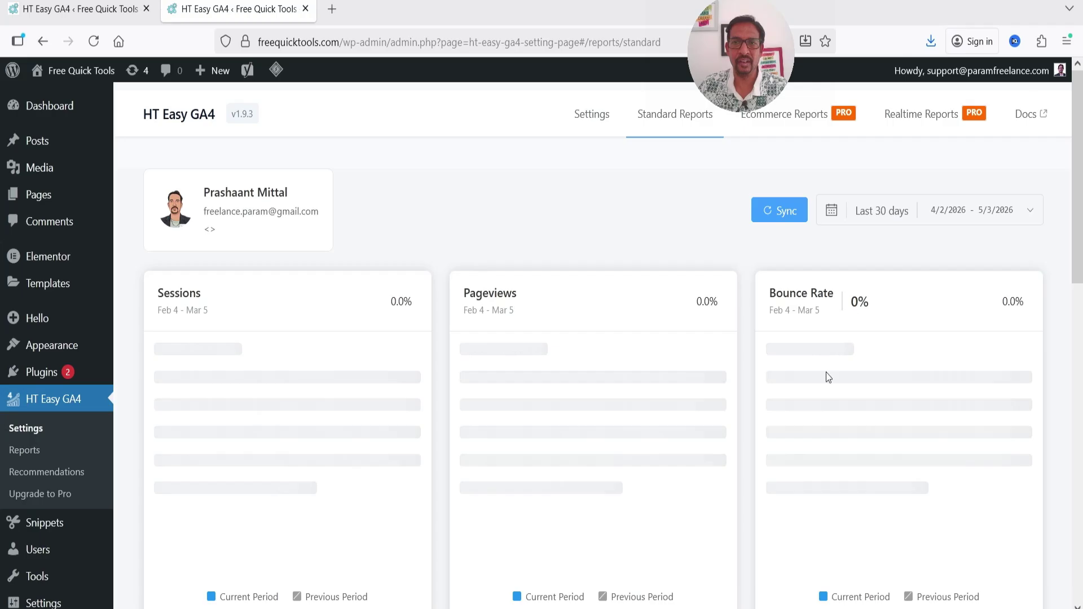
scroll(824, 378, "down", 5)
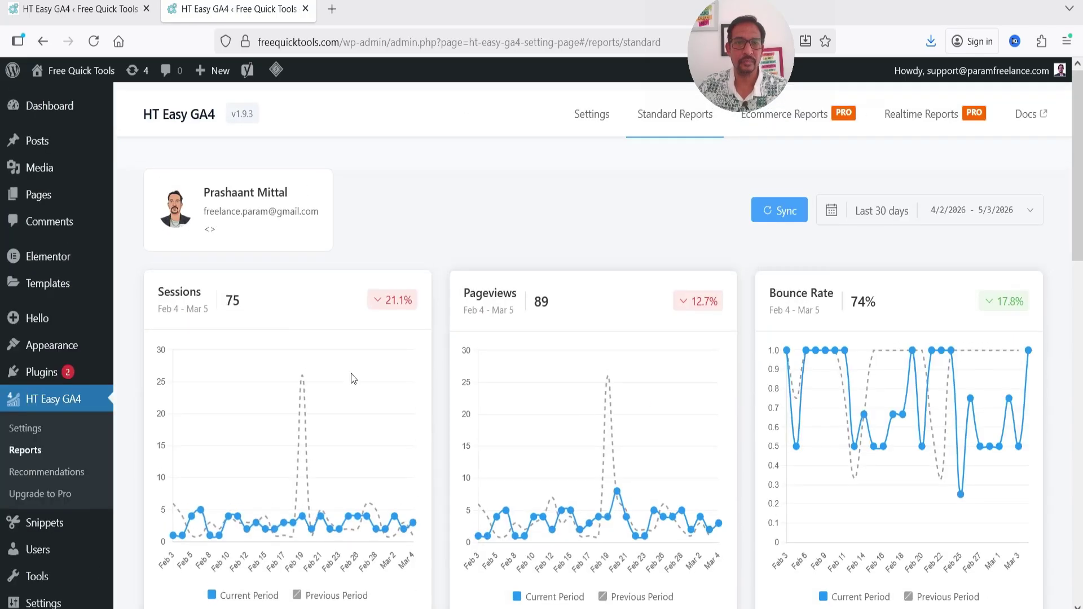
scroll(733, 303, "down", 2)
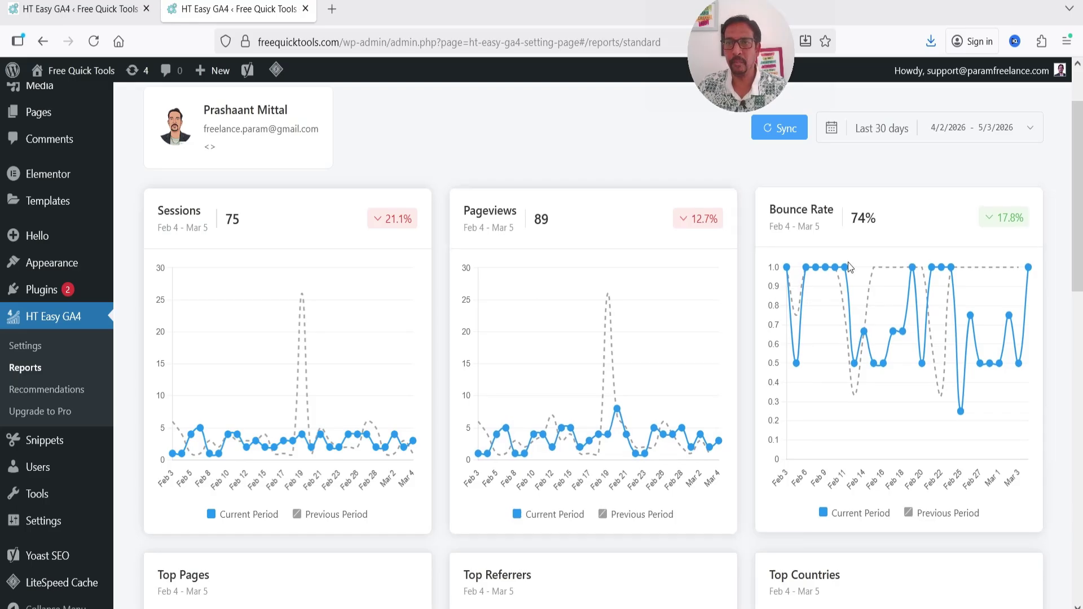
scroll(847, 263, "down", 5)
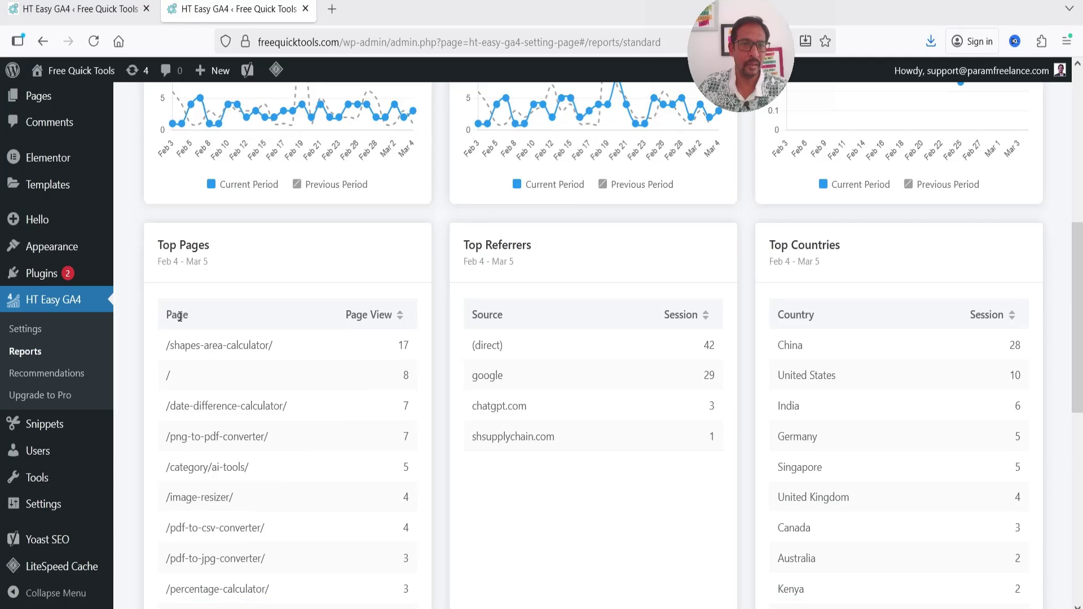
scroll(353, 292, "down", 3)
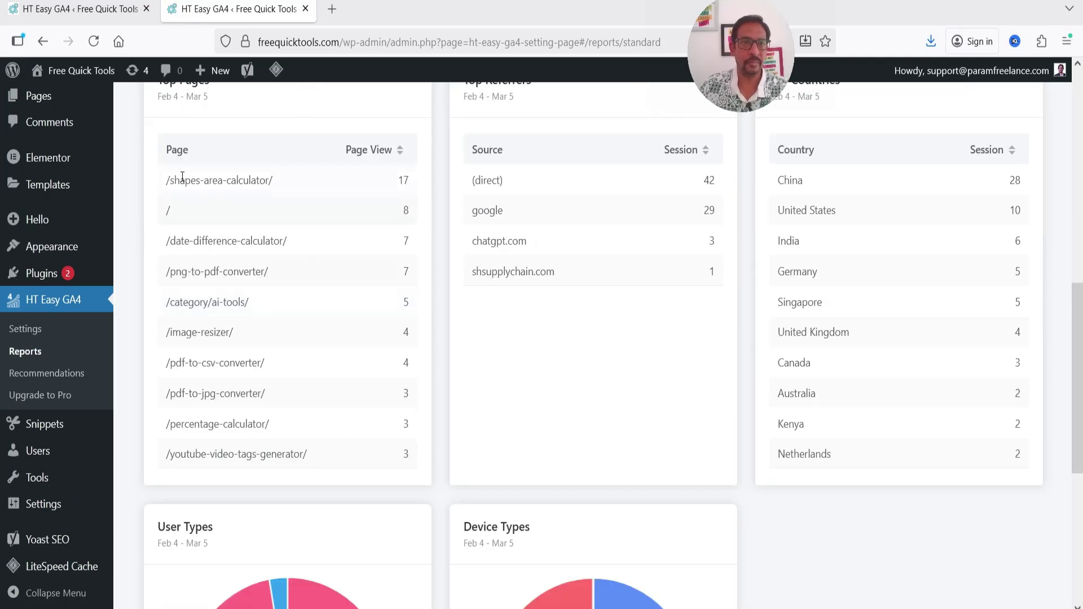
scroll(263, 334, "up", 1)
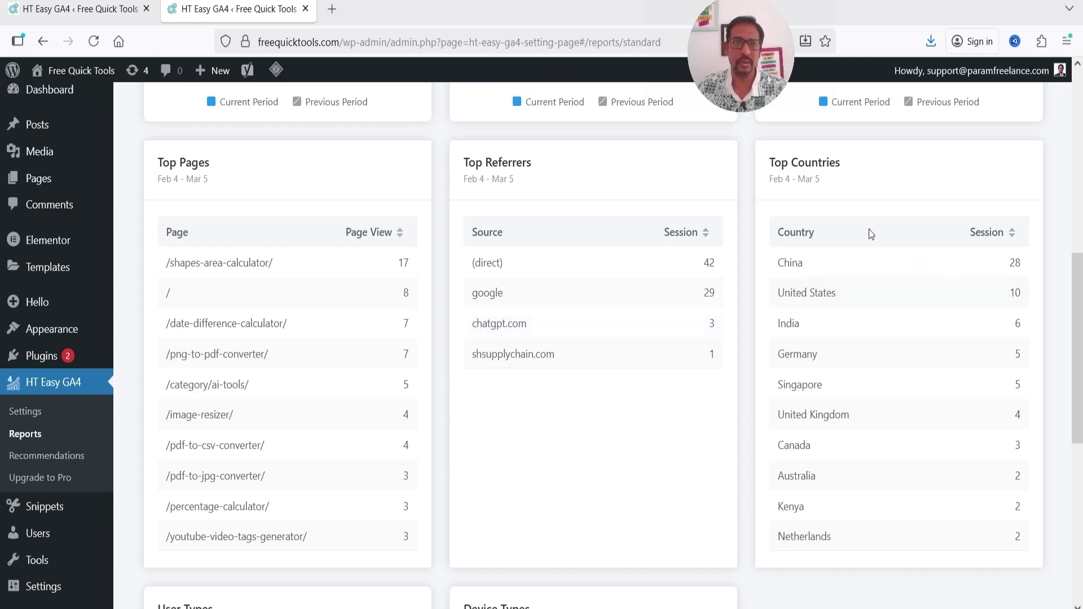
scroll(990, 403, "up", 2)
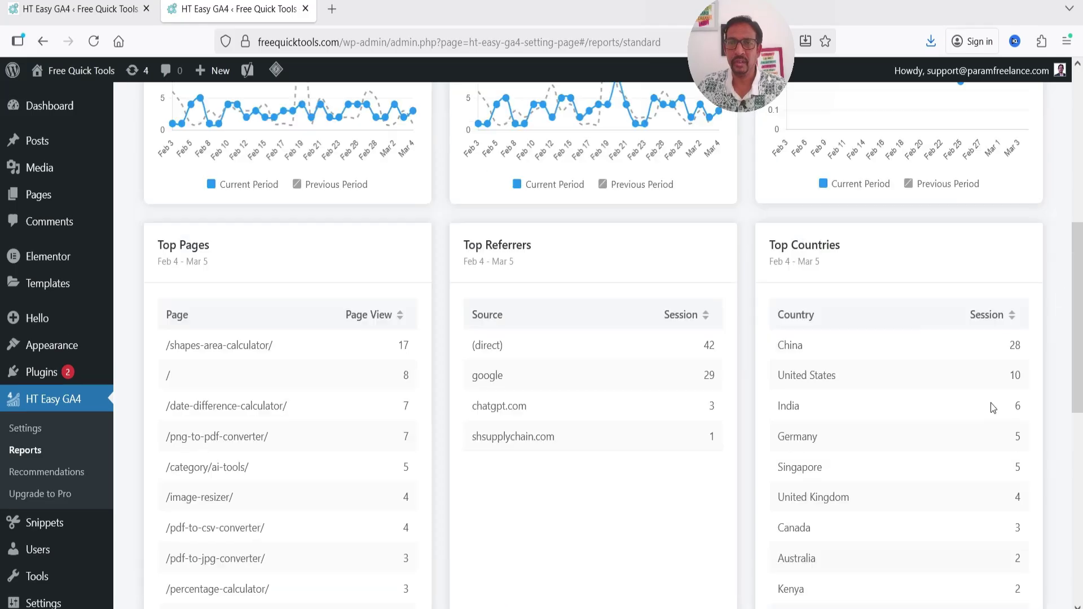
scroll(945, 340, "down", 3)
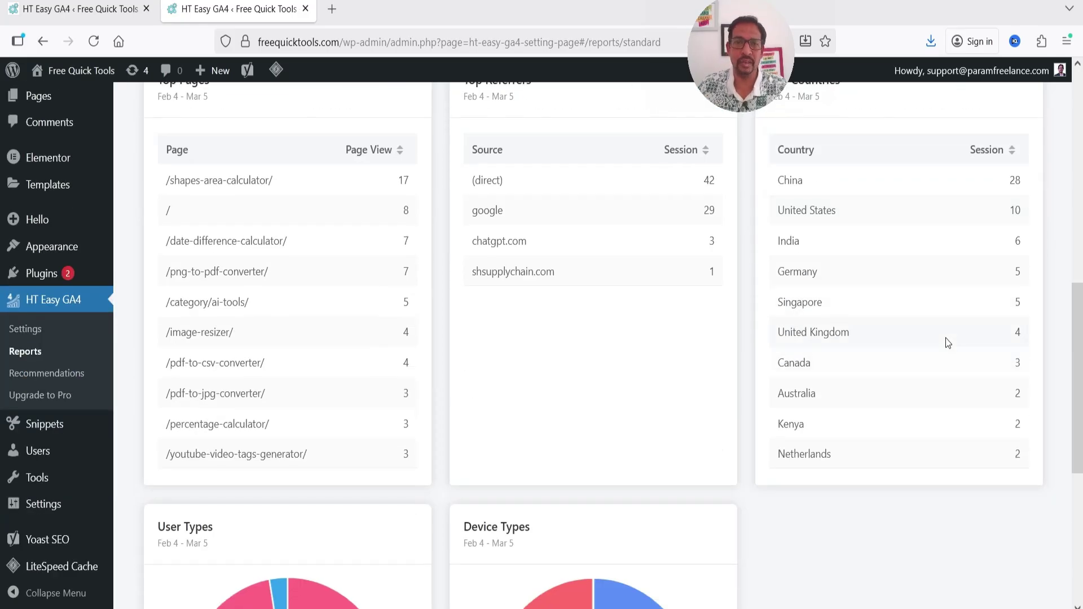
Step: Examine the User Types and Device Types charts in the Standard Reports
scroll(947, 342, "down", 5)
mouse_move(300, 451)
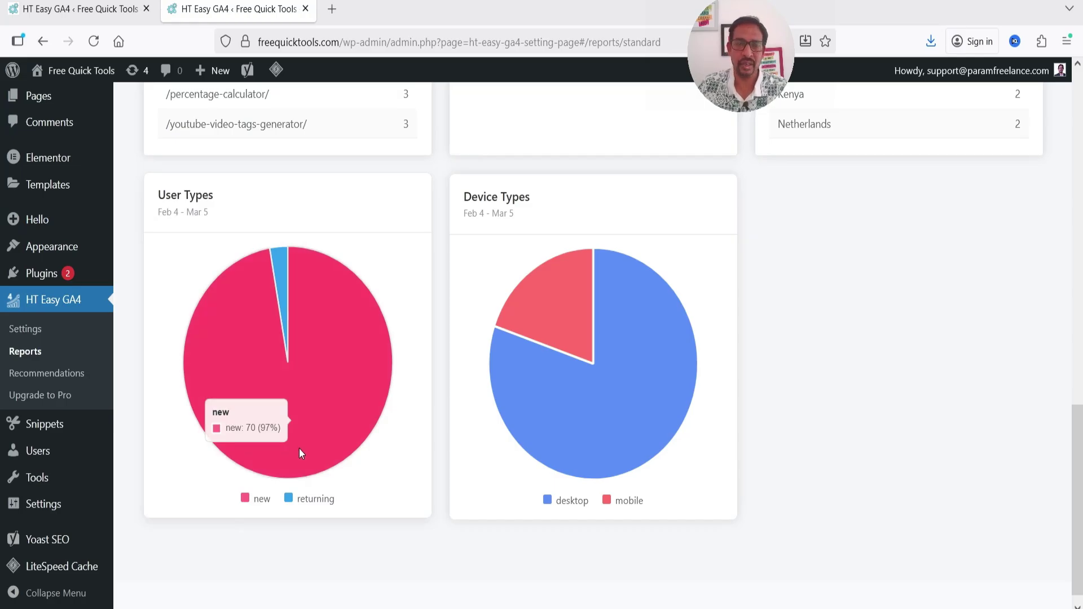
mouse_move(282, 256)
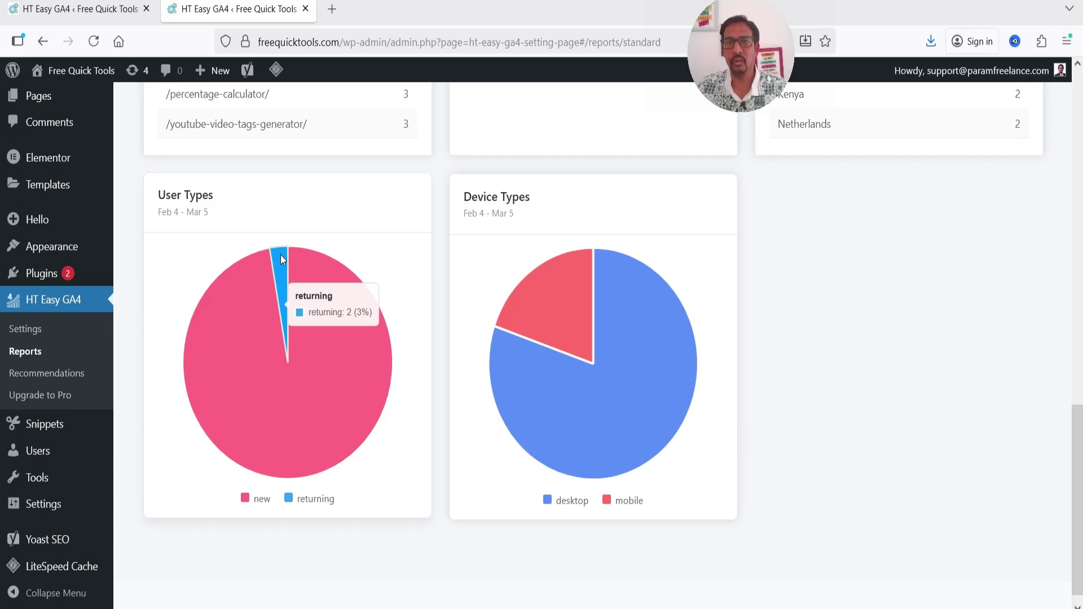
mouse_move(634, 410)
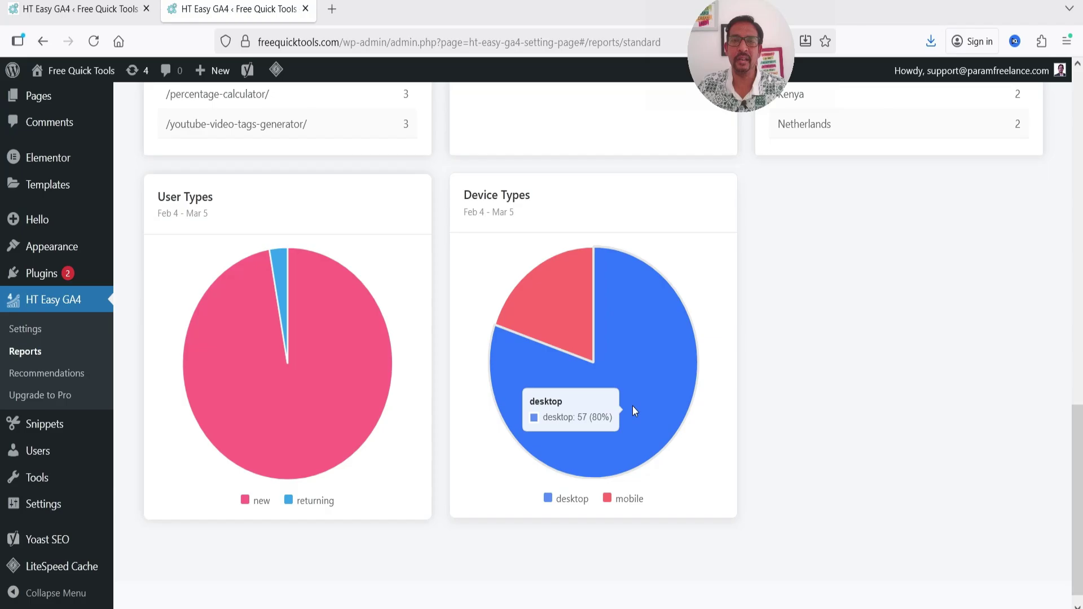
Step: Force a sync of the Standard Reports data and set the reporting period to Last 90 days
scroll(547, 283, "up", 15)
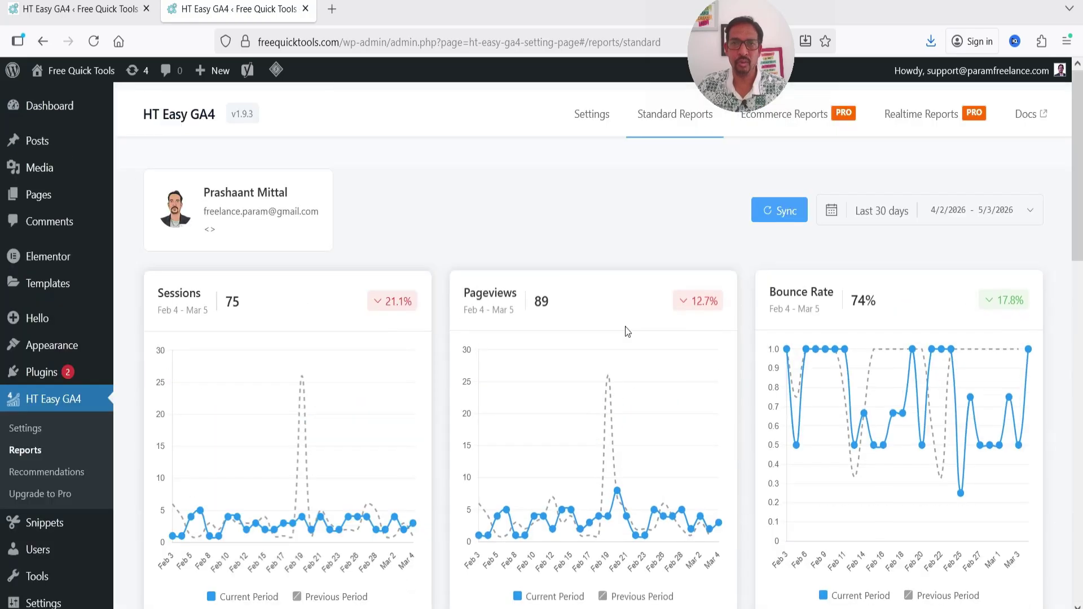
left_click(774, 217)
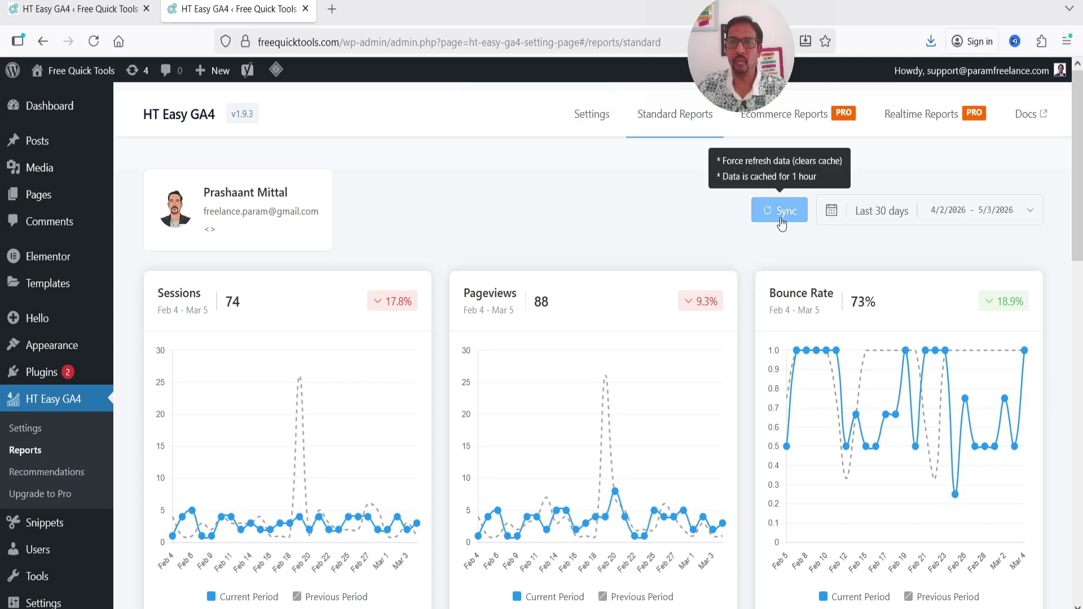
left_click(867, 223)
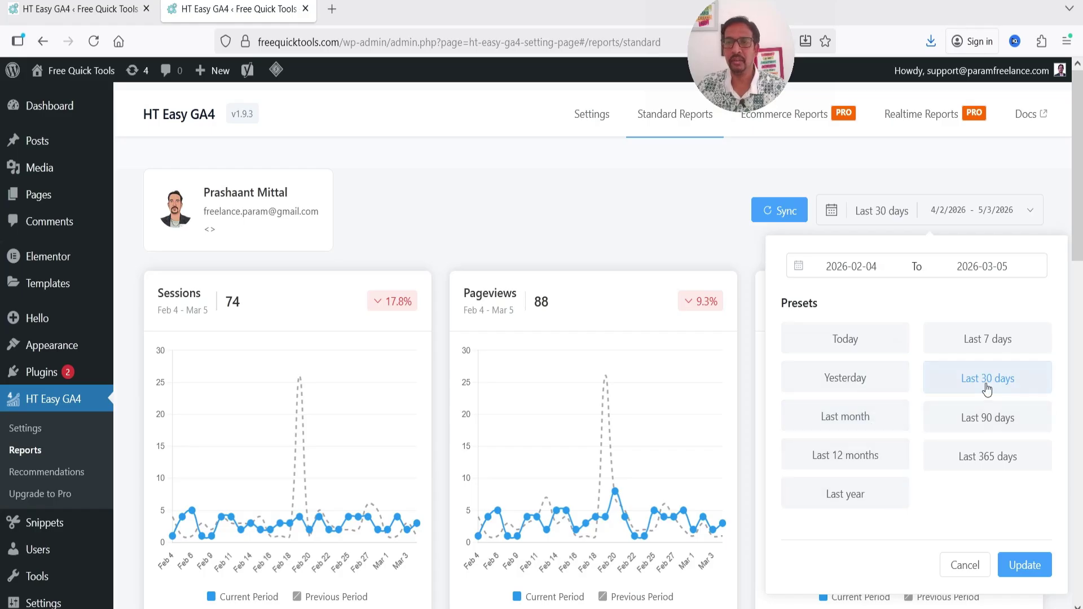
left_click(1004, 432)
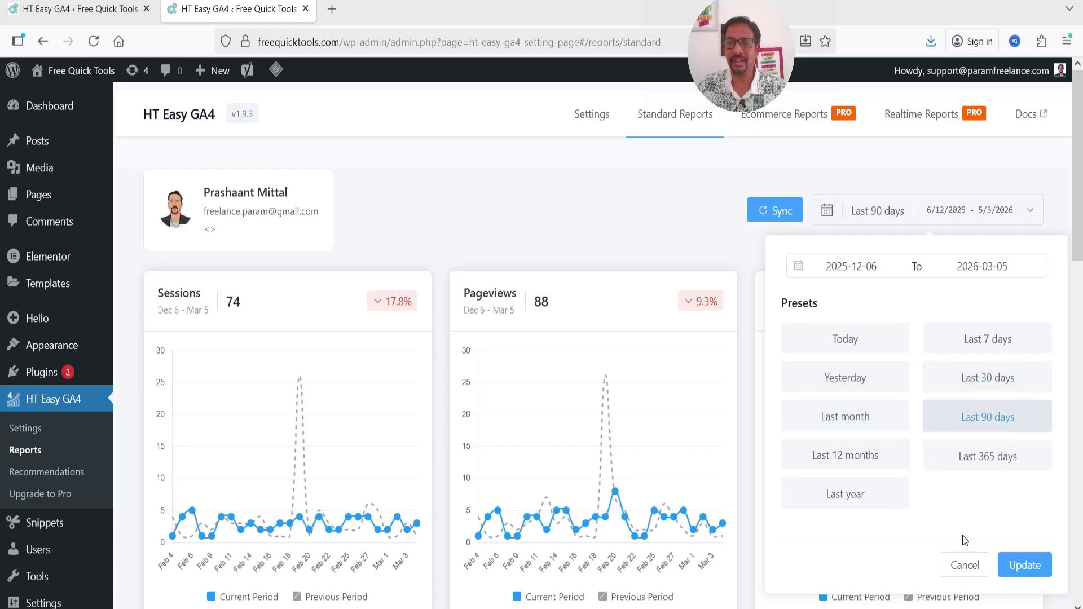
left_click(1034, 564)
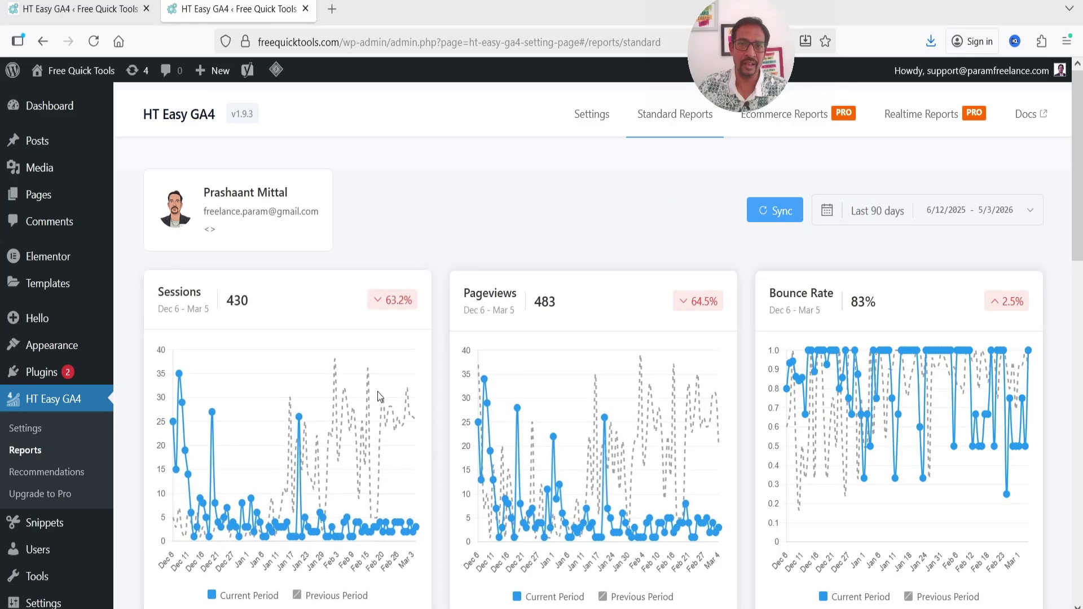
scroll(378, 391, "down", 2)
scroll(663, 364, "up", 2)
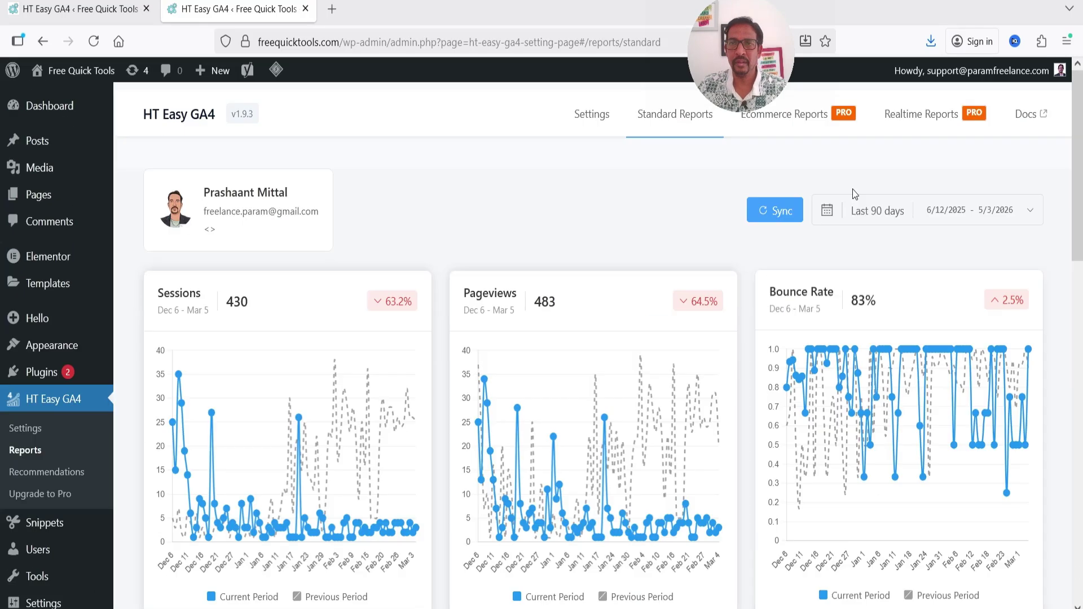
Step: Look over the Pro feature descriptions for Ecommerce Reports and Realtime Reports
left_click(819, 119)
scroll(705, 336, "down", 3)
scroll(703, 339, "up", 3)
left_click(928, 125)
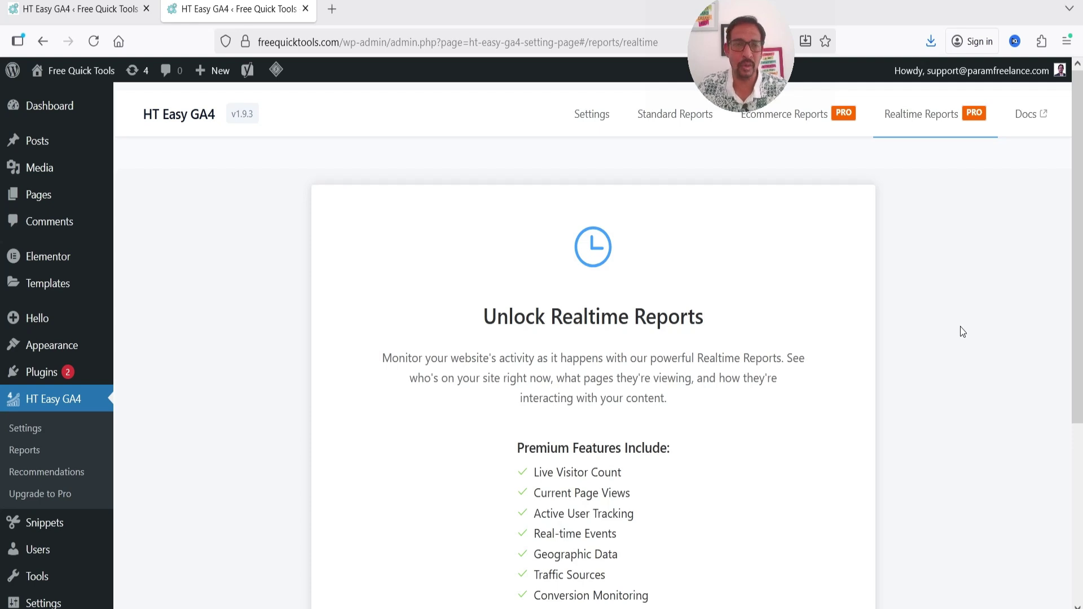
Step: Open the page for adding a new plugin to the WordPress site
mouse_move(42, 372)
left_click(152, 396)
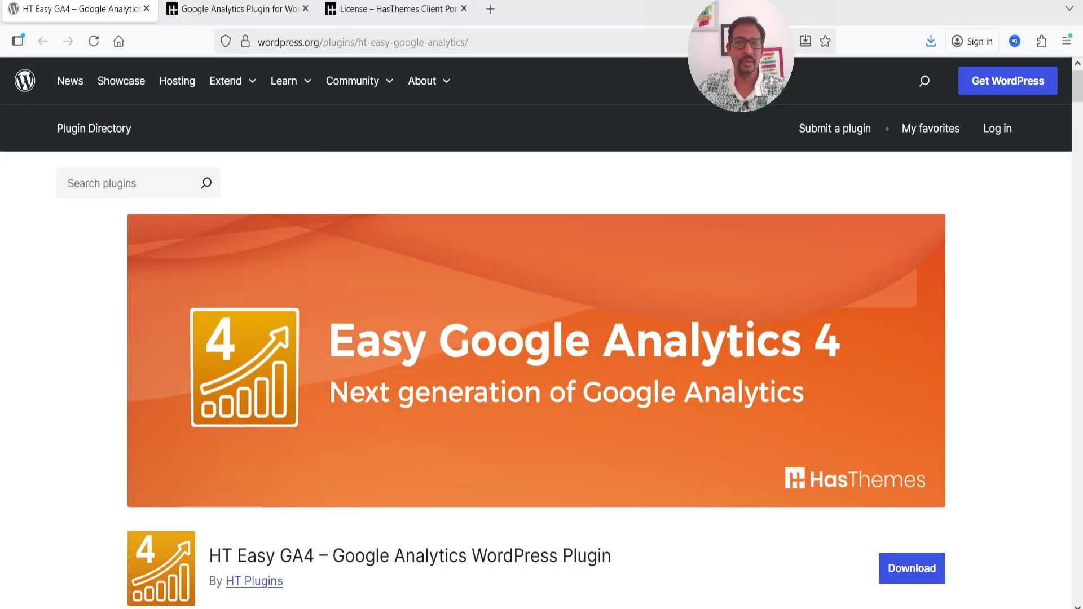
Step: Review the HT Easy GA4 Pro pricing plans on the HasThemes website
left_click(222, 11)
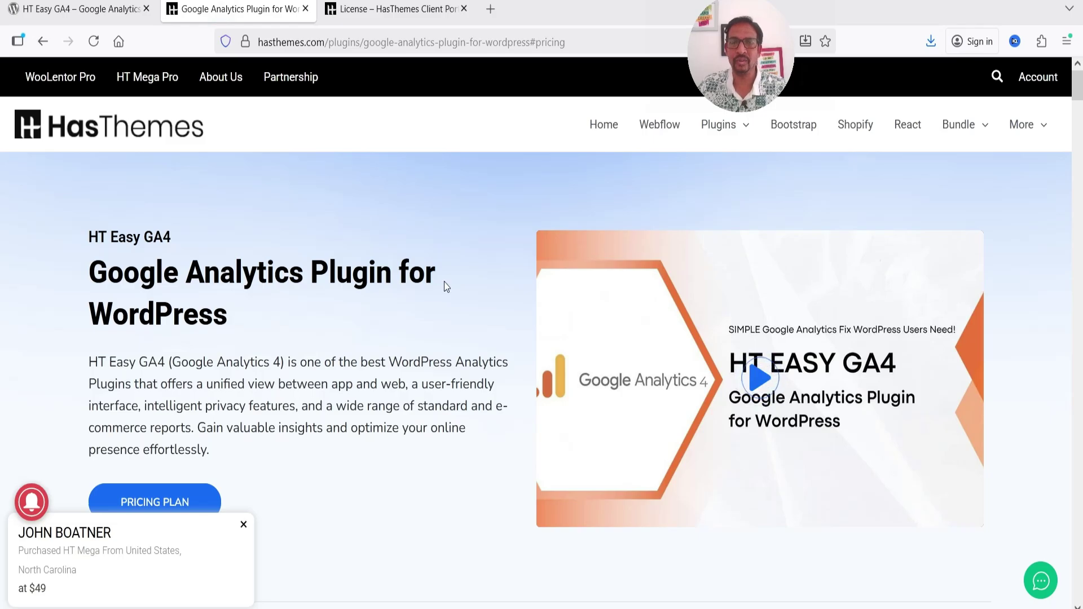
scroll(424, 271, "down", 10)
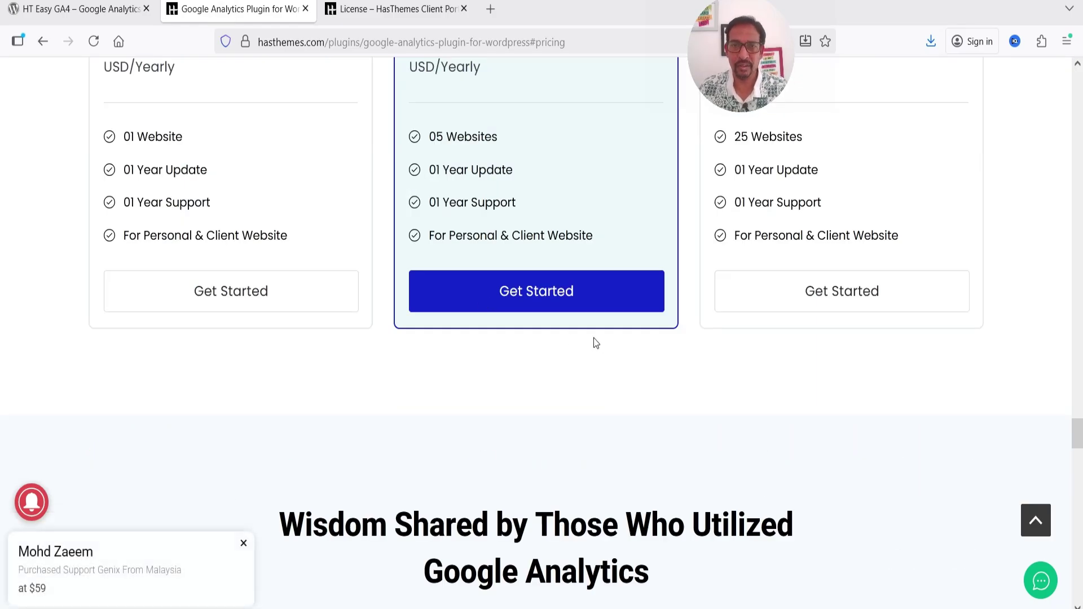
scroll(594, 341, "up", 5)
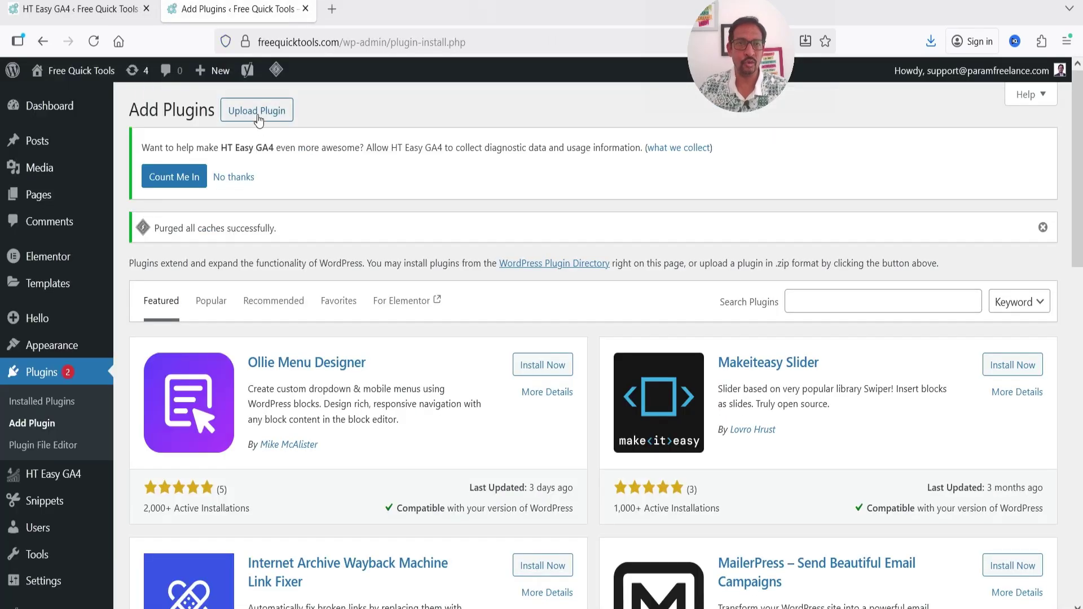
Step: Upload ht-easy-google-analytics-pro-v1.3.0-installable from the Desktop as a plugin, install it and activate it
left_click(257, 111)
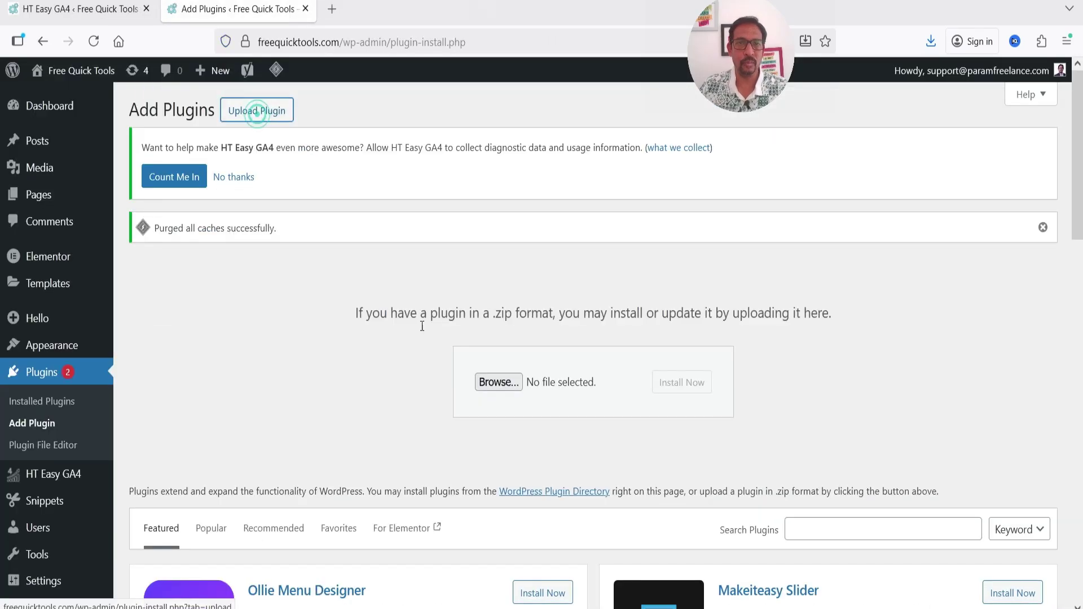
left_click(509, 385)
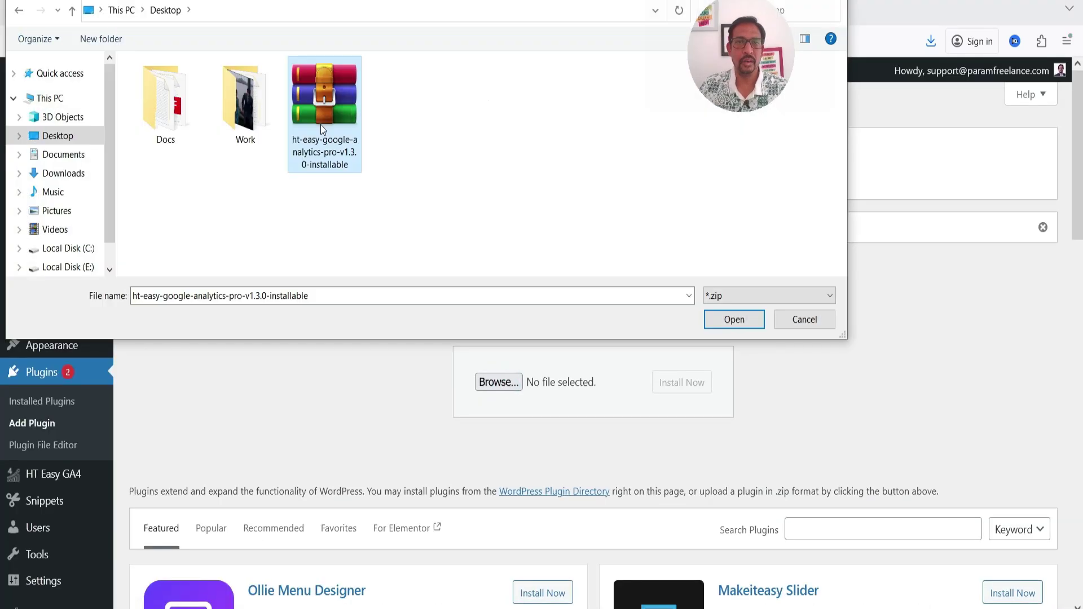
double_click(321, 123)
left_click(744, 393)
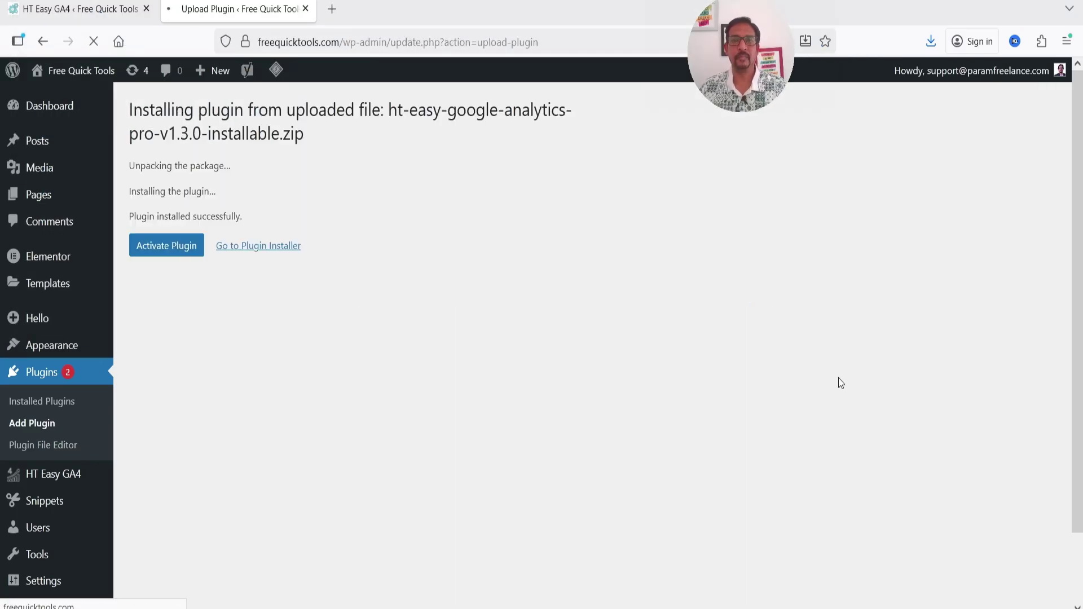
left_click(148, 251)
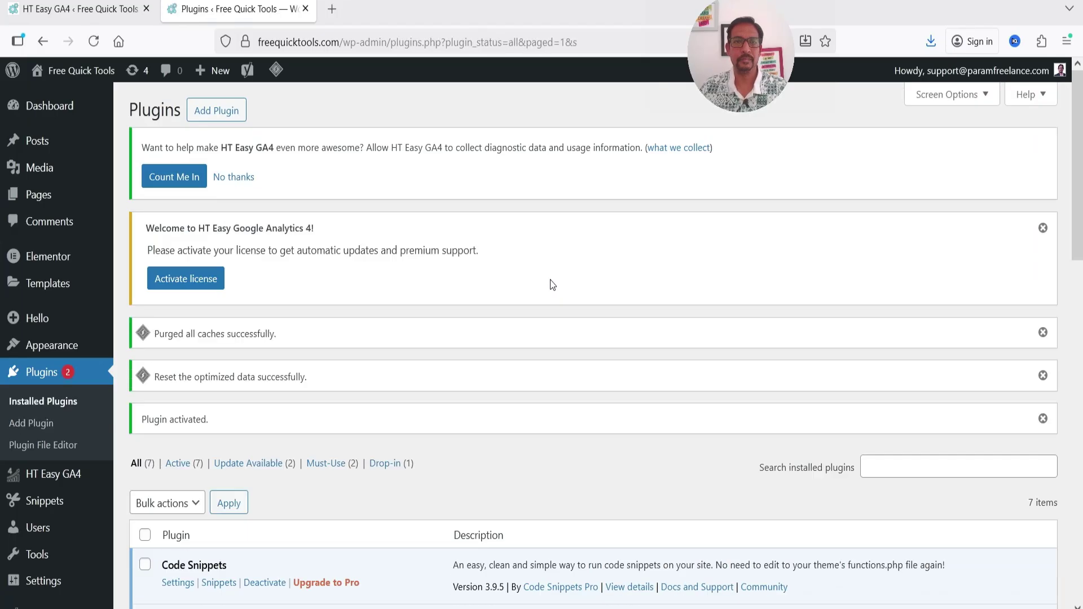
Step: Activate the HT Easy GA4 Pro license by entering the license code and the account's email address
mouse_move(50, 479)
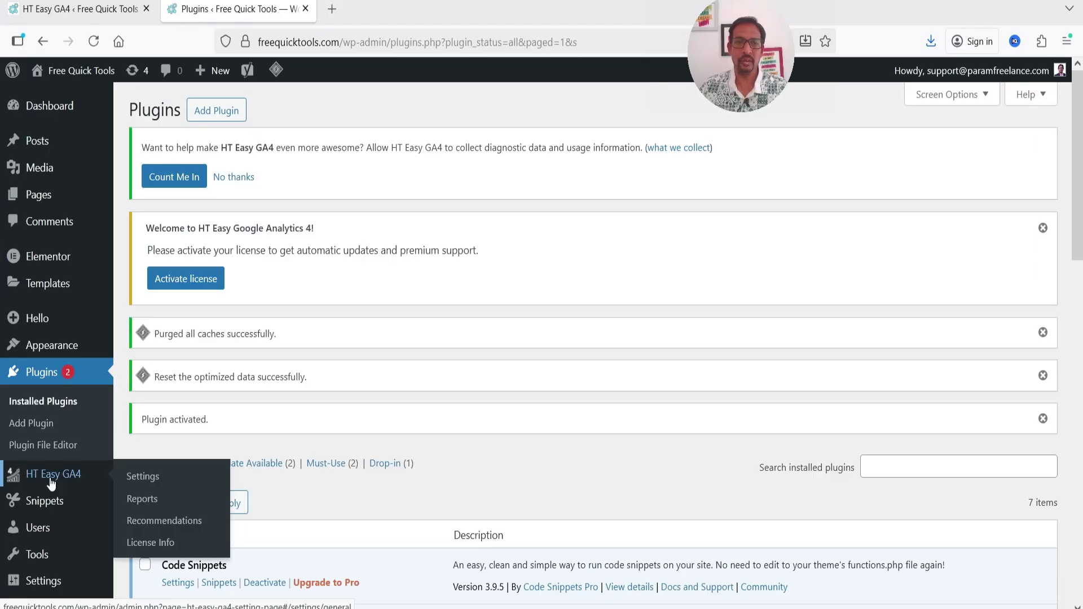
left_click(169, 543)
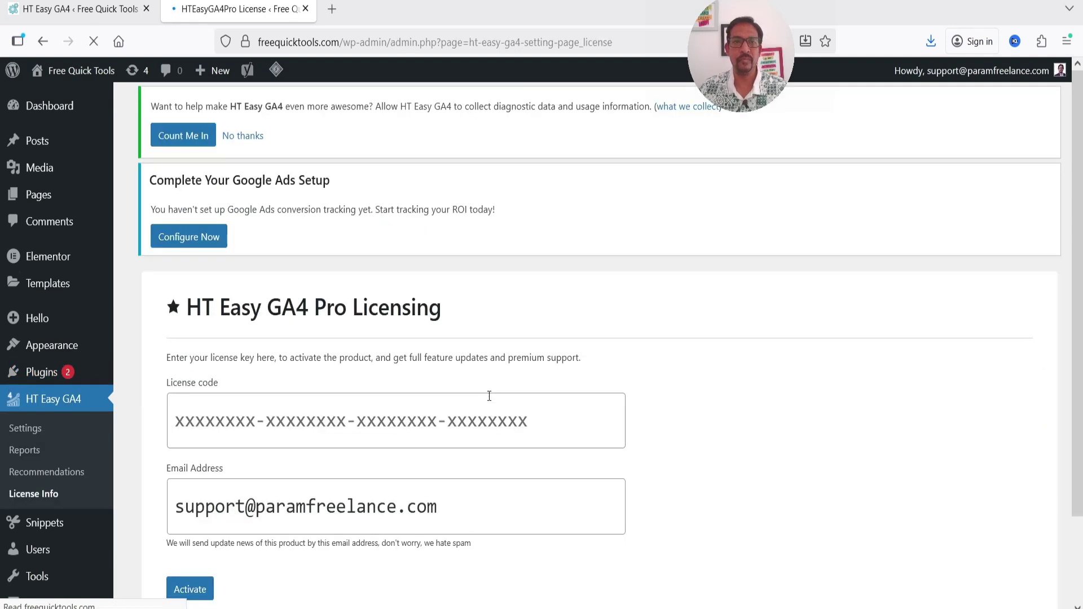
scroll(682, 327, "down", 3)
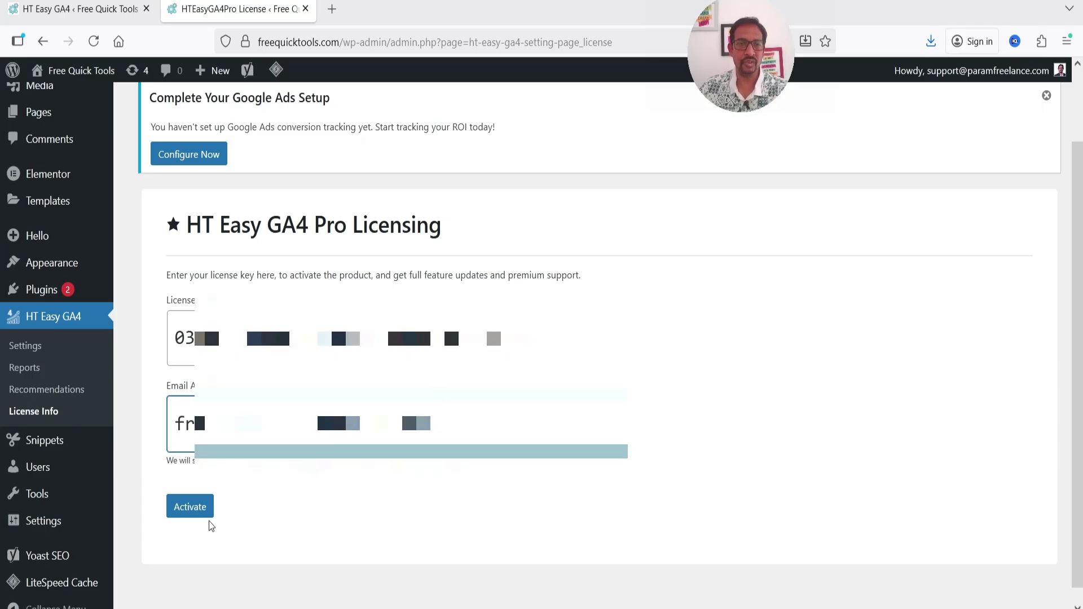
left_click(195, 506)
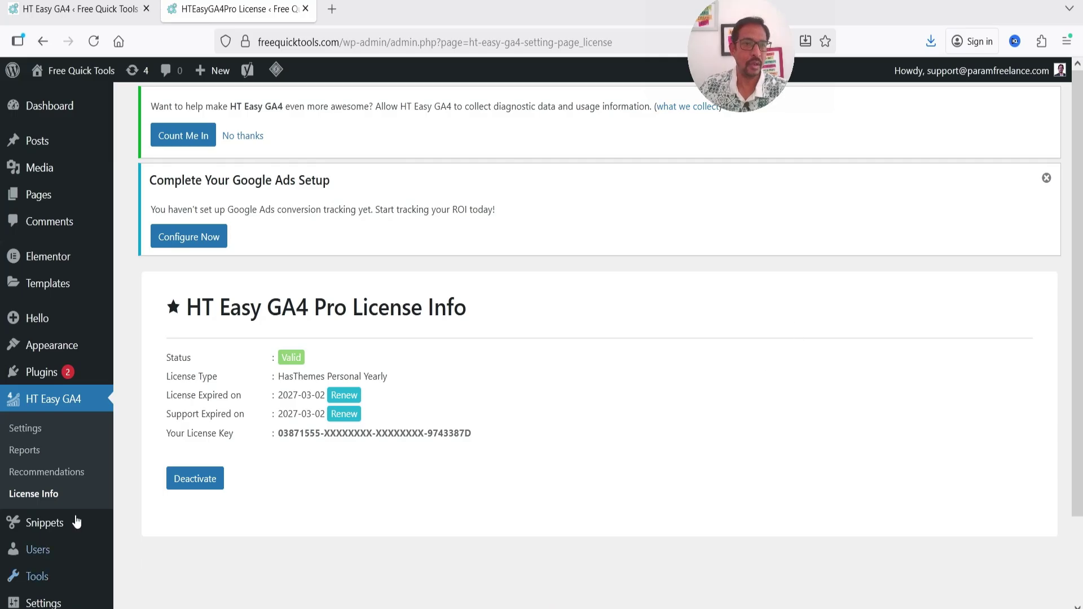
Step: Open the plugin's Events Tracking settings and read the descriptions of the e-commerce events from View Product to Initiate Checkout
left_click(43, 437)
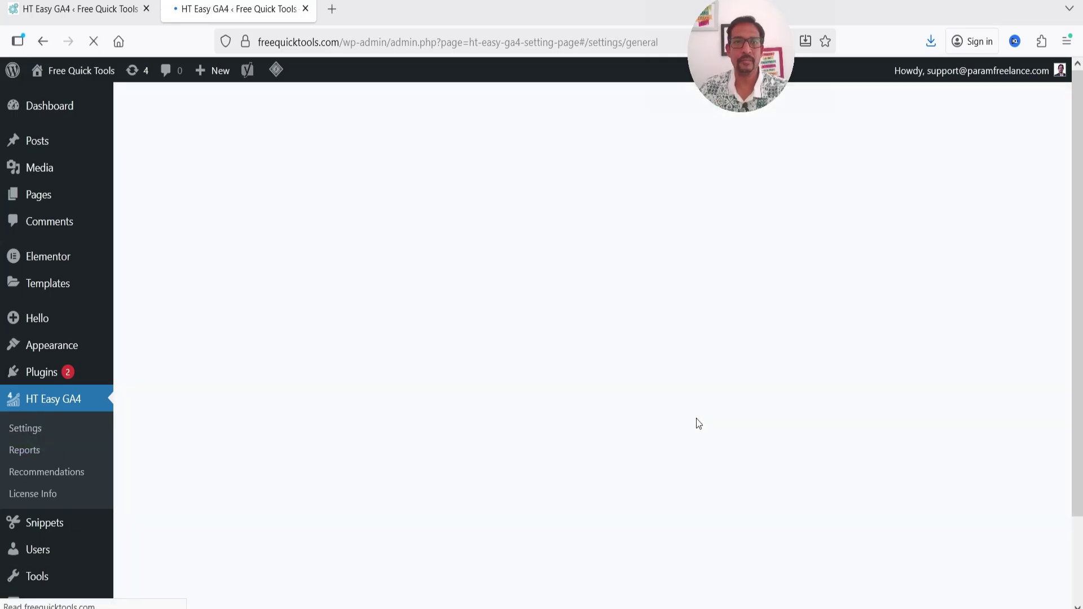
scroll(783, 314, "down", 2)
scroll(783, 314, "up", 2)
left_click(207, 235)
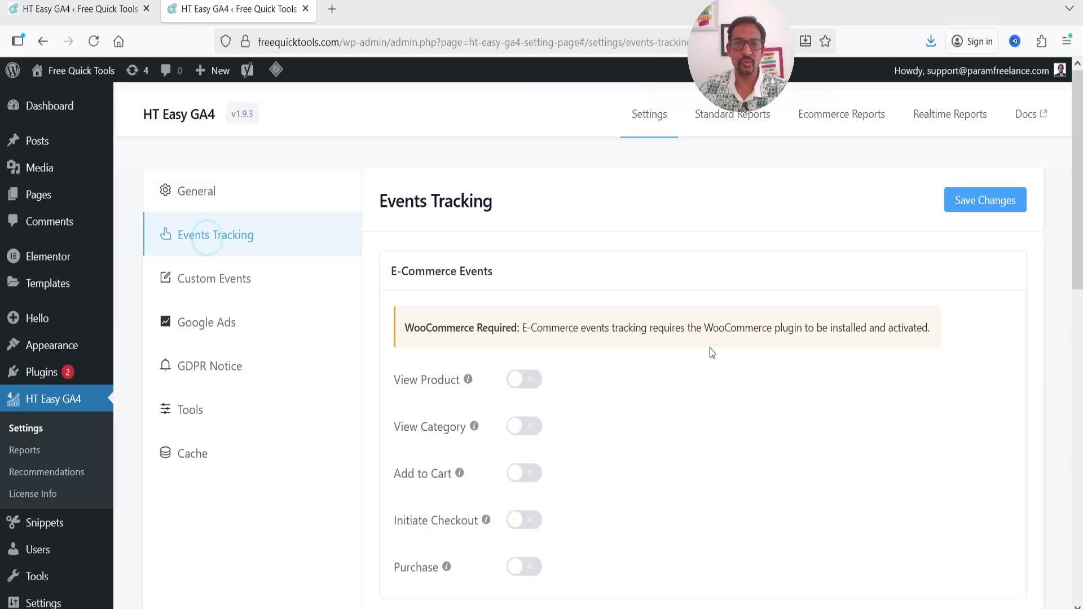
scroll(657, 320, "down", 1)
scroll(656, 320, "down", 1)
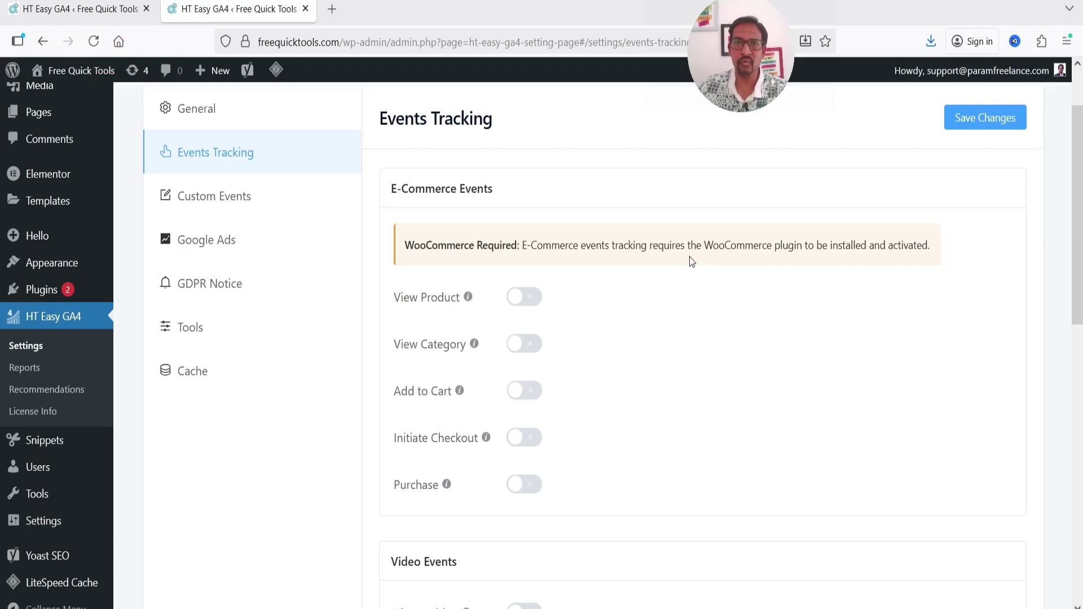
mouse_move(470, 299)
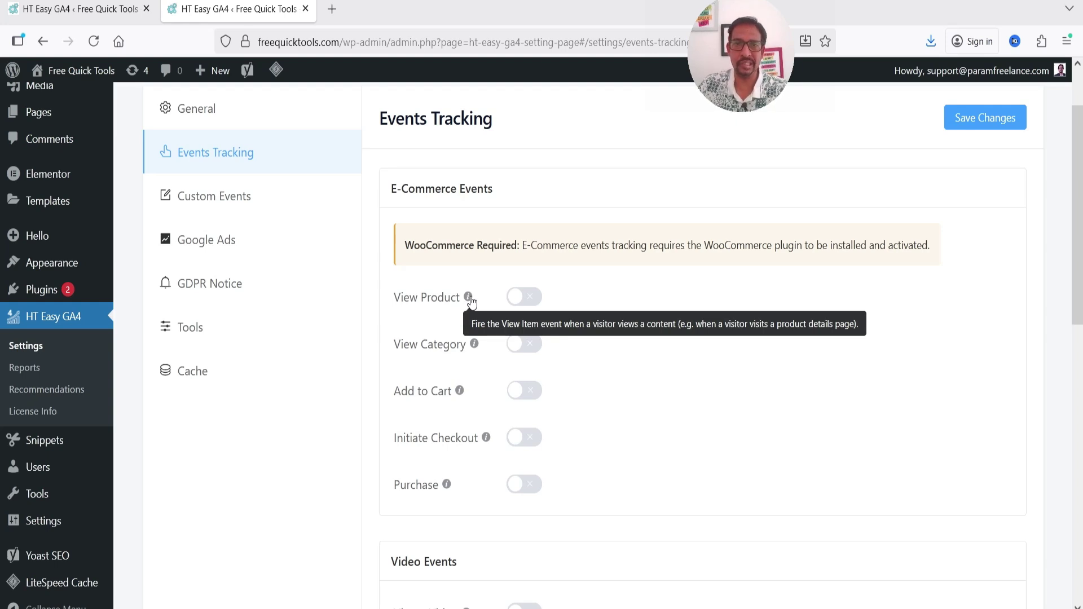
mouse_move(474, 351)
mouse_move(460, 393)
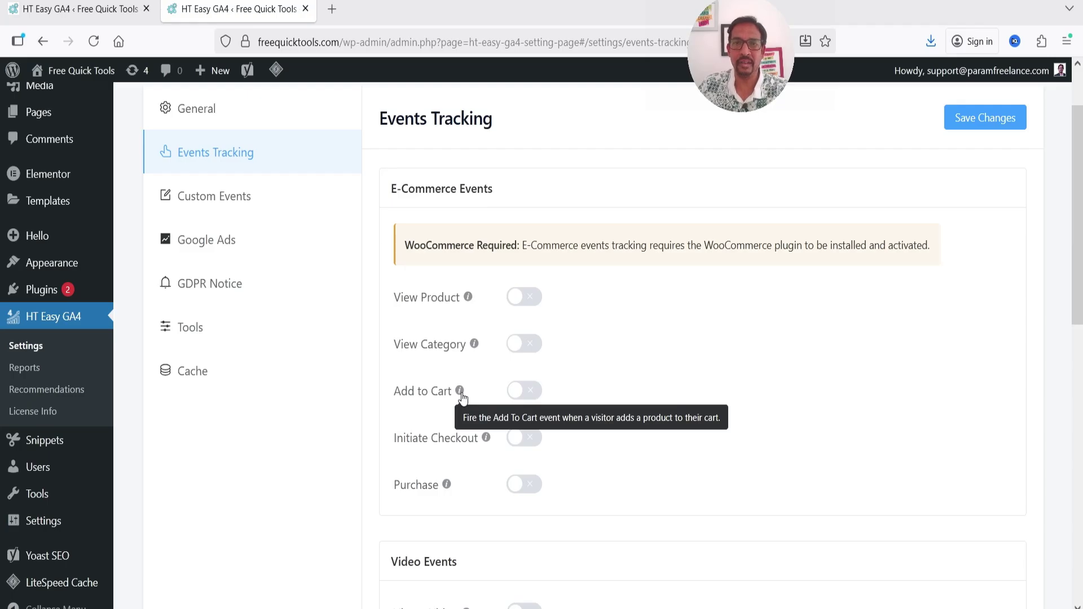
mouse_move(486, 445)
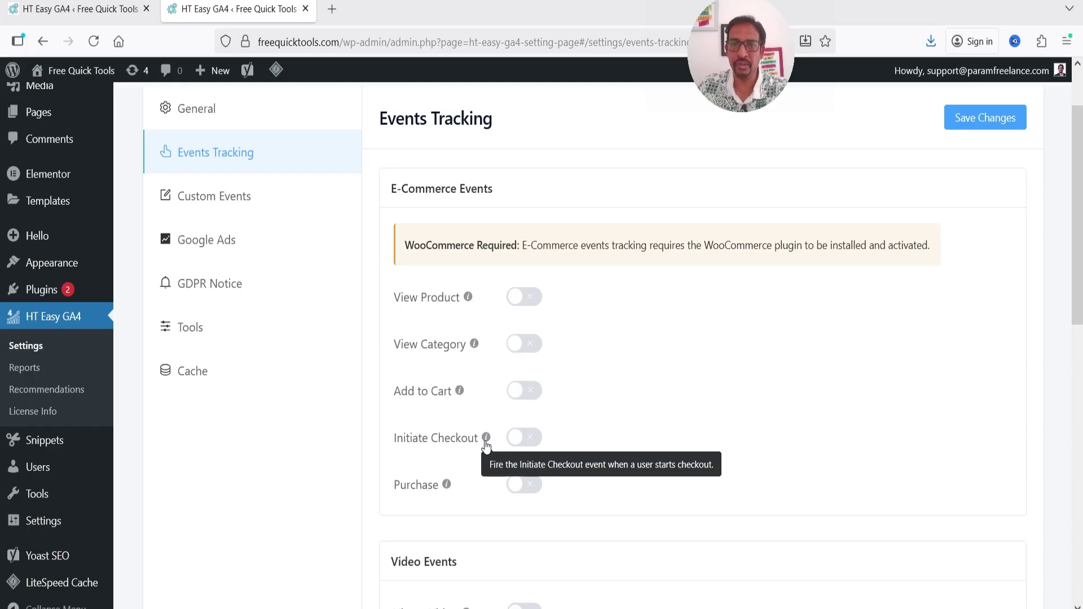
Step: Examine the Video Events and Audio Events tracking options and the list of Pro features
scroll(732, 366, "down", 5)
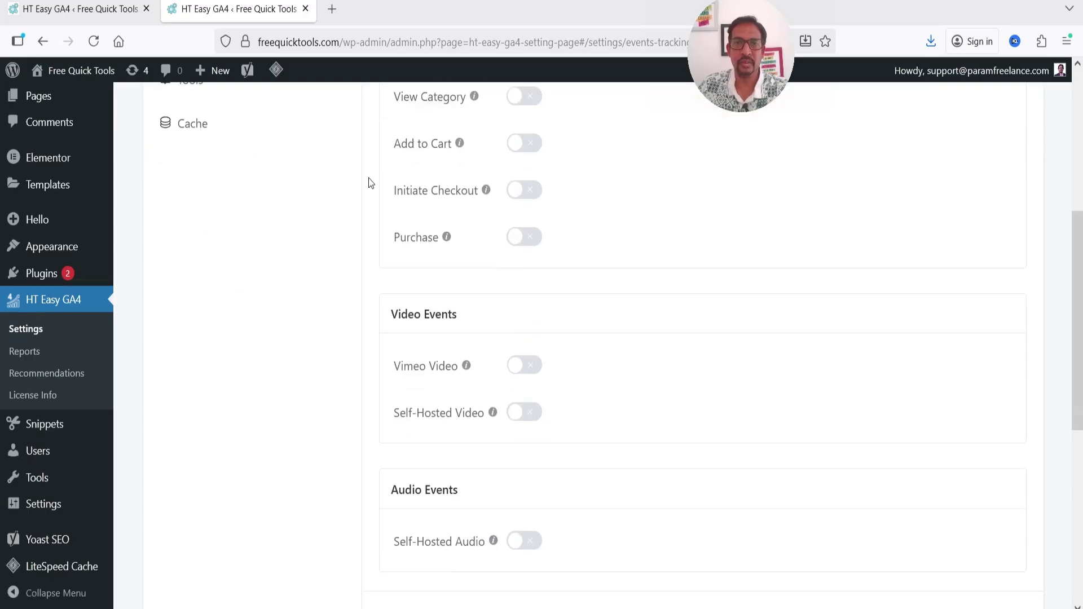
scroll(700, 246, "down", 3)
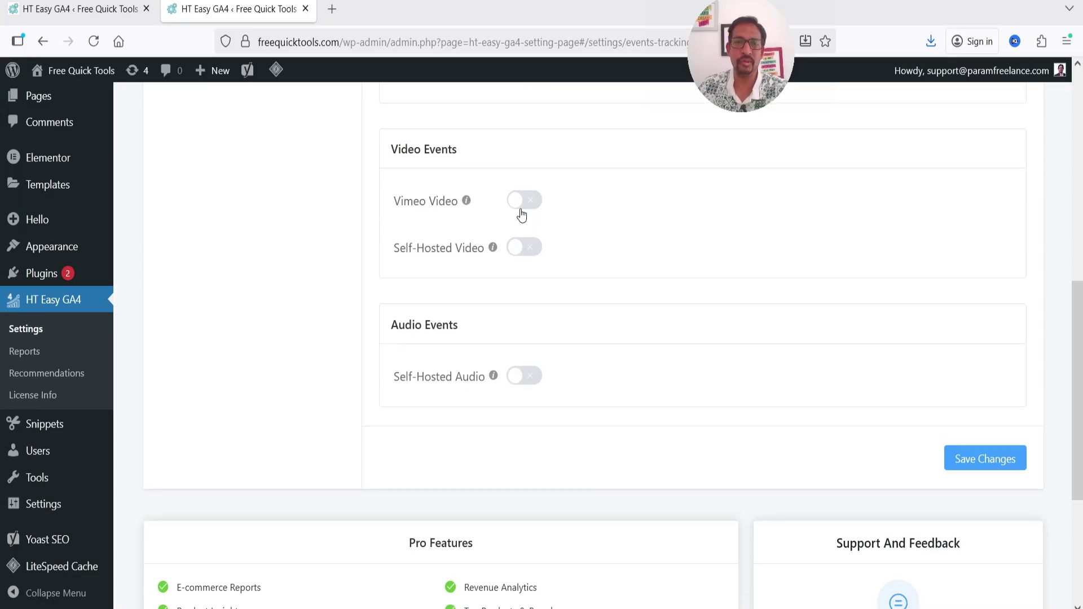
mouse_move(463, 199)
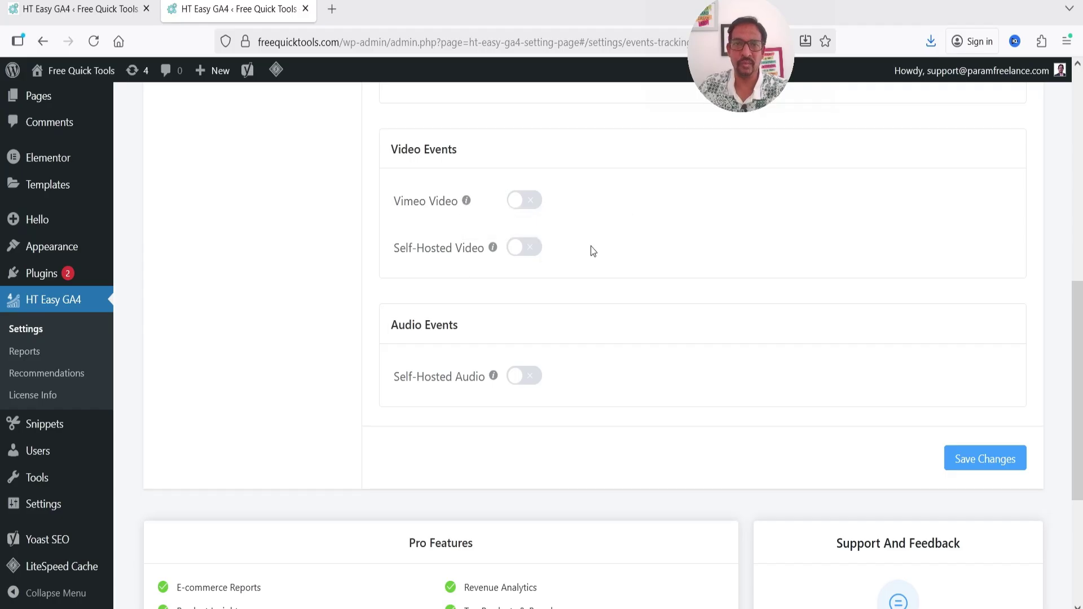
scroll(590, 249, "down", 2)
scroll(566, 291, "down", 3)
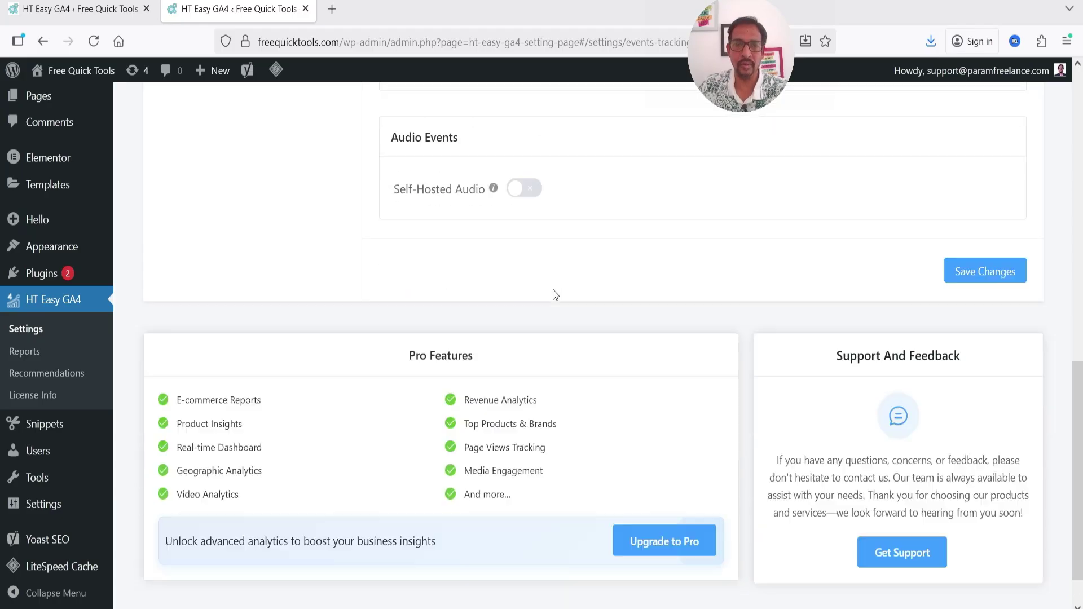
Step: In Custom Events, enable the example contact form event and name it Contact Form Submission
scroll(414, 346, "up", 10)
left_click(242, 290)
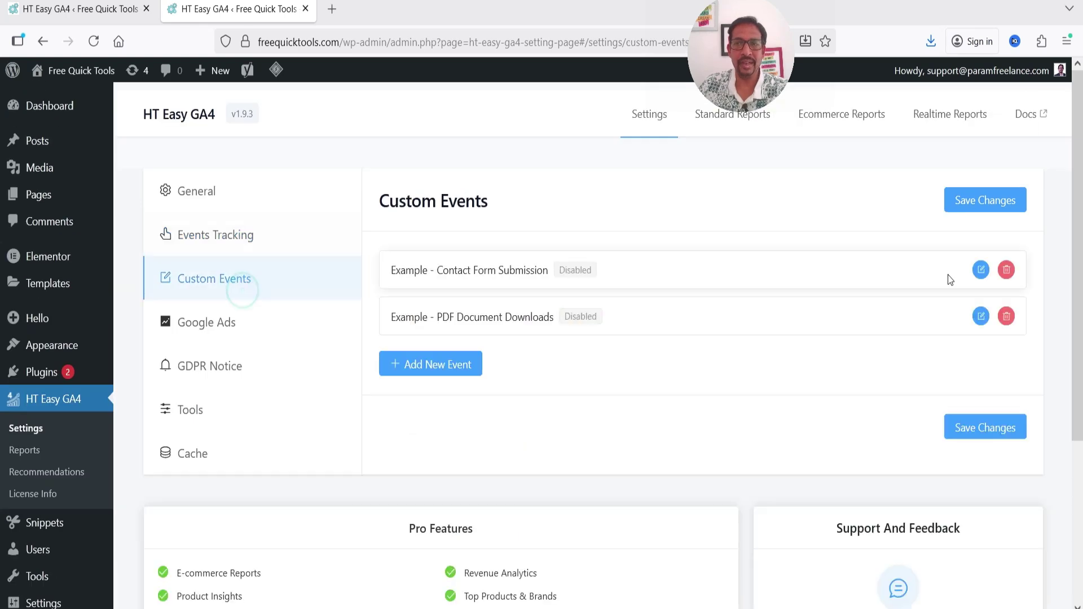
left_click(981, 269)
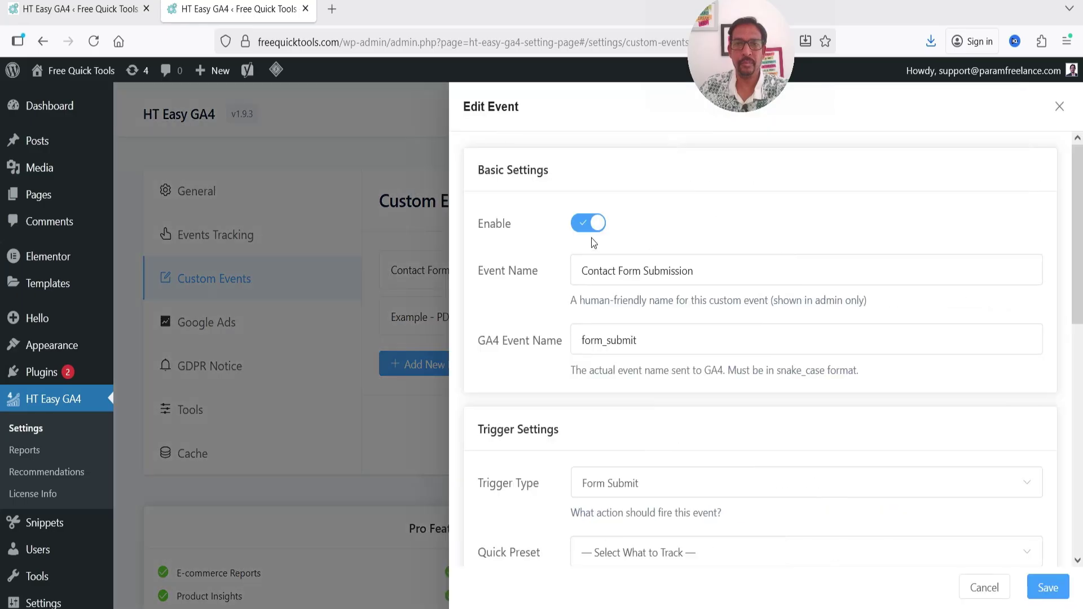
left_click(1060, 108)
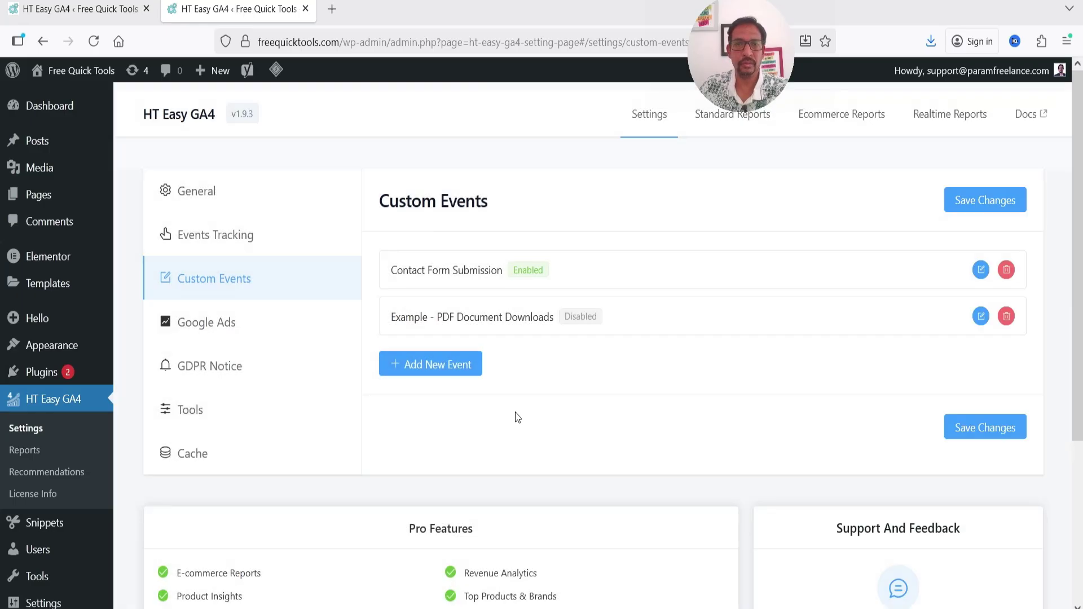
left_click(981, 316)
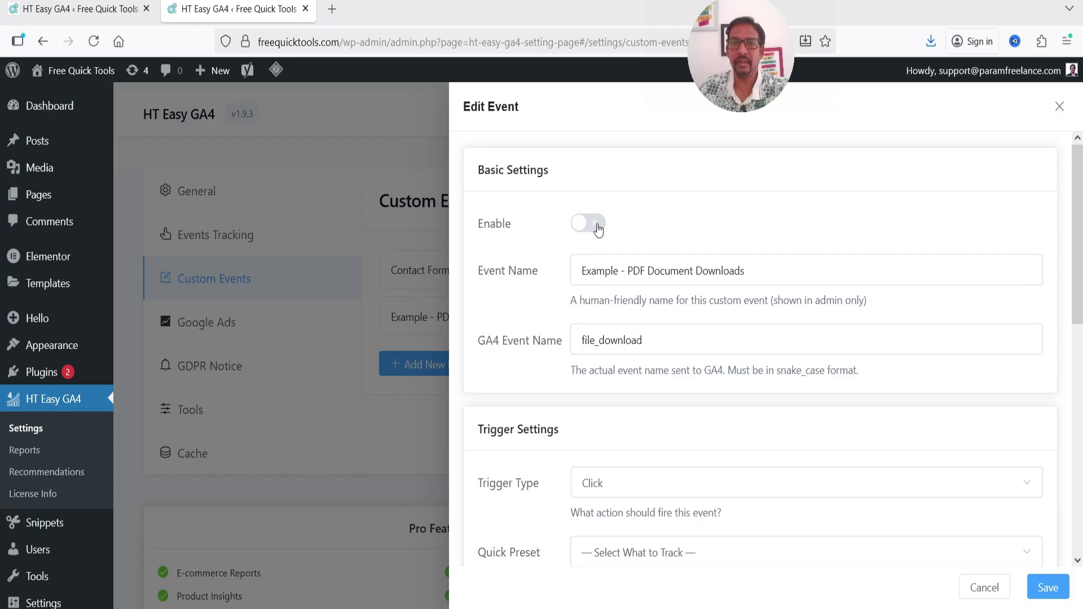
left_click(598, 229)
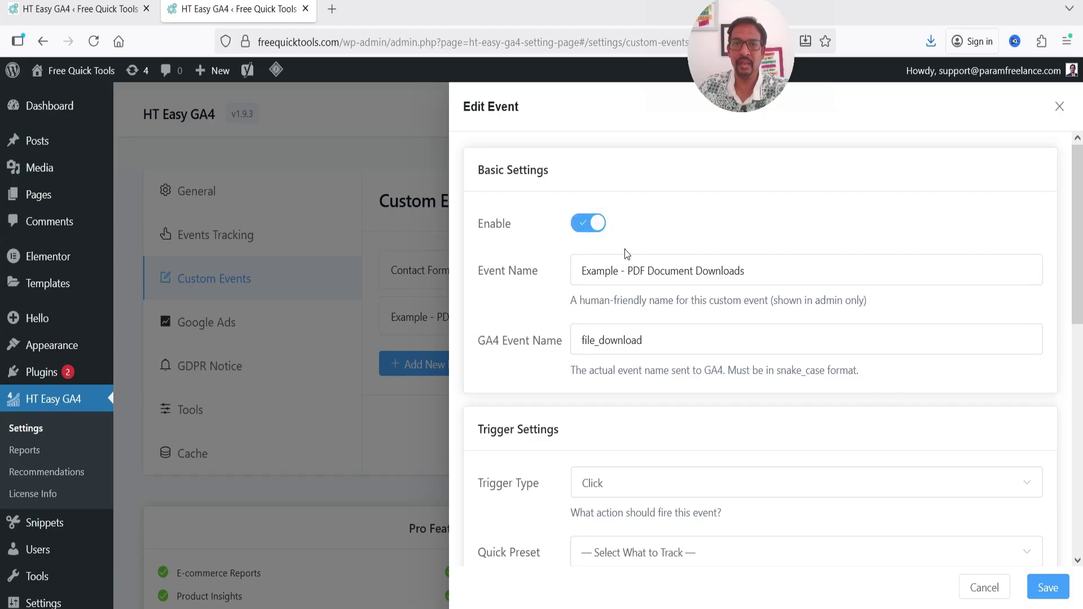
left_click(1059, 107)
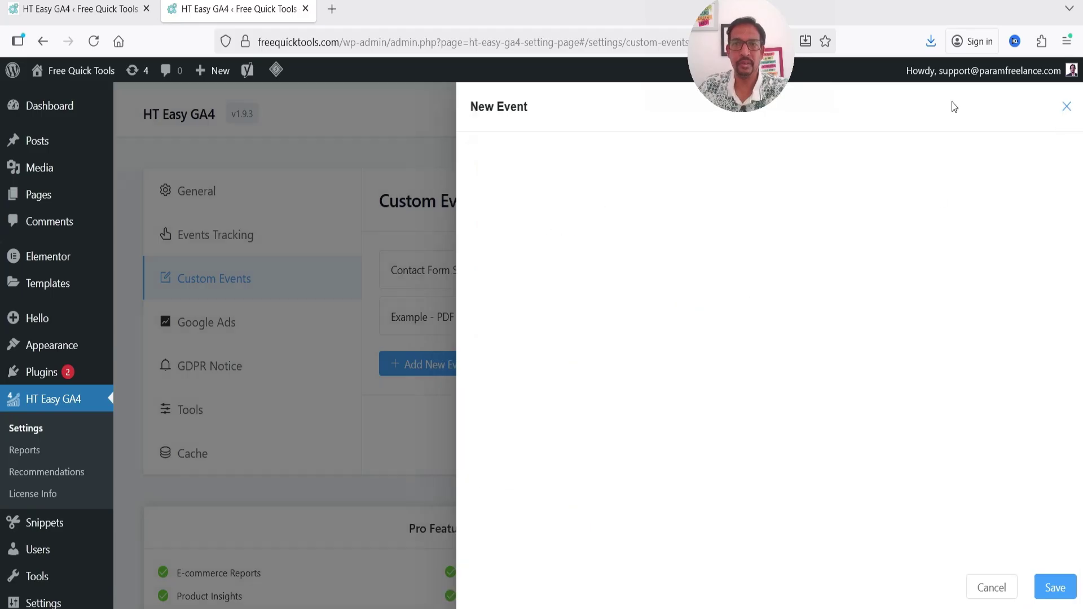
Step: Open the Ecommerce Reports and examine the transaction and revenue charts, product funnel figures, Top Products, Top Brands and Top Sources
left_click(880, 124)
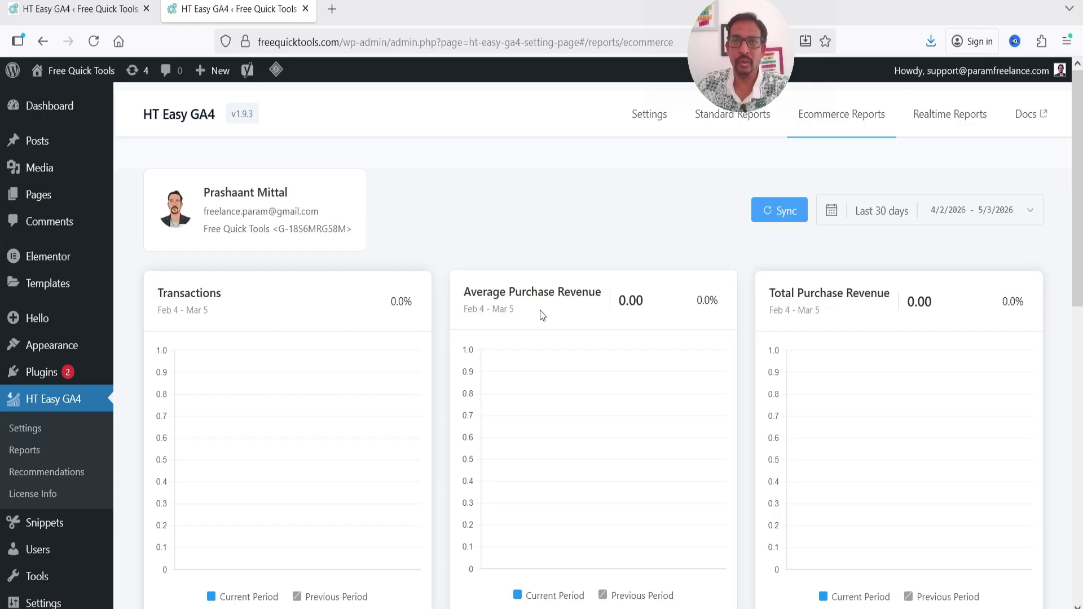
scroll(564, 301, "down", 5)
scroll(572, 299, "up", 3)
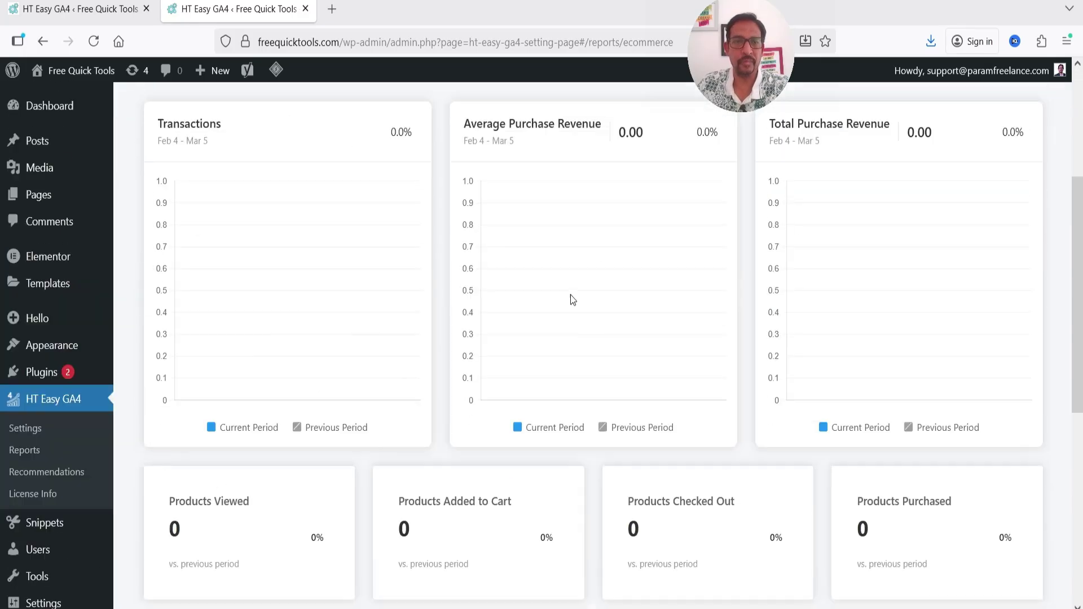
scroll(572, 299, "up", 3)
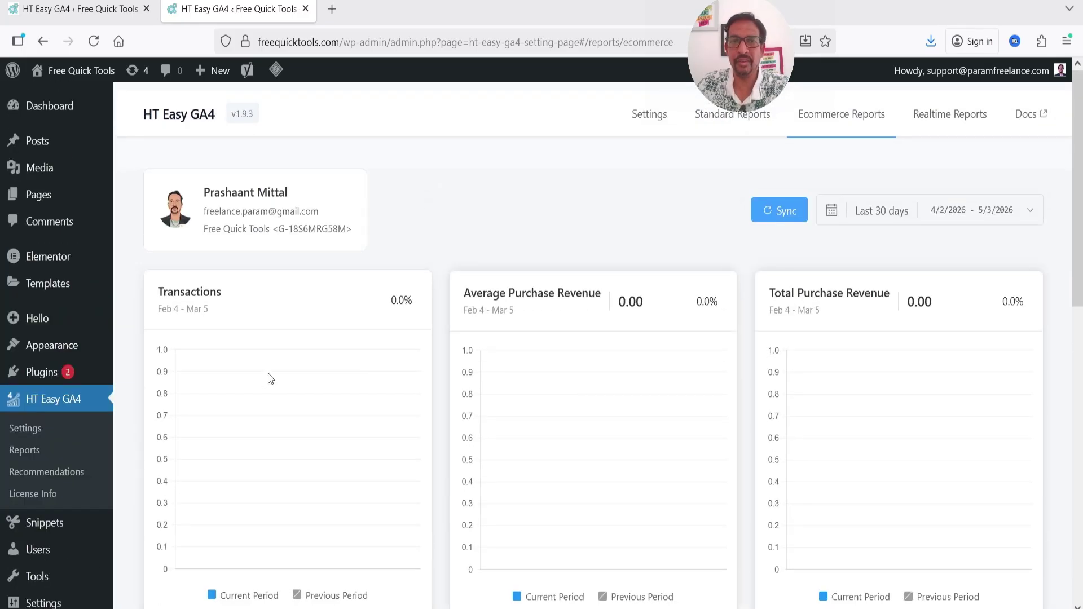
scroll(271, 375, "down", 3)
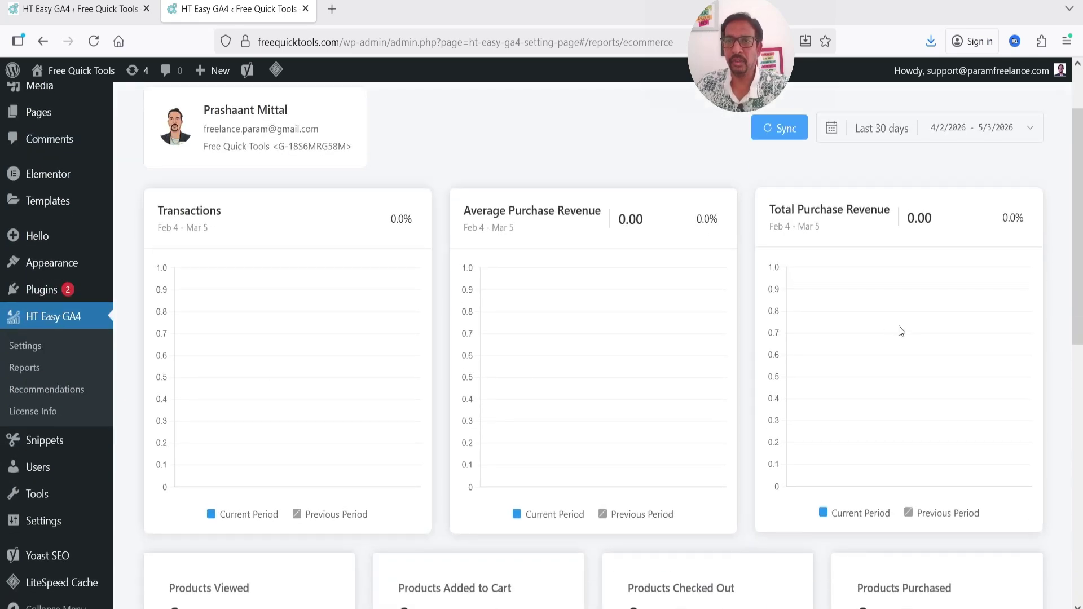
scroll(896, 326, "down", 5)
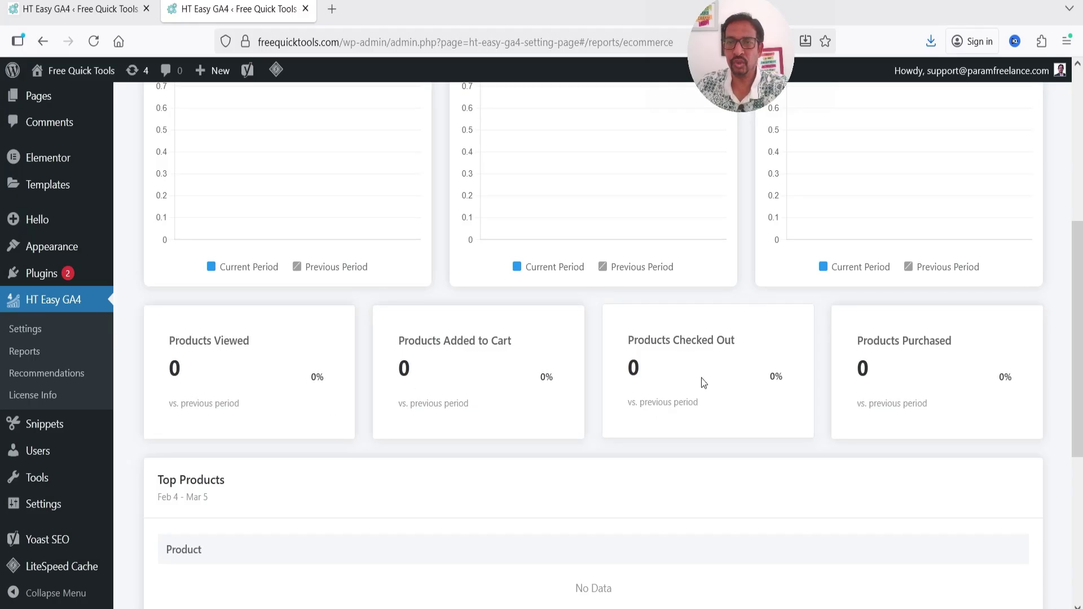
scroll(879, 361, "down", 5)
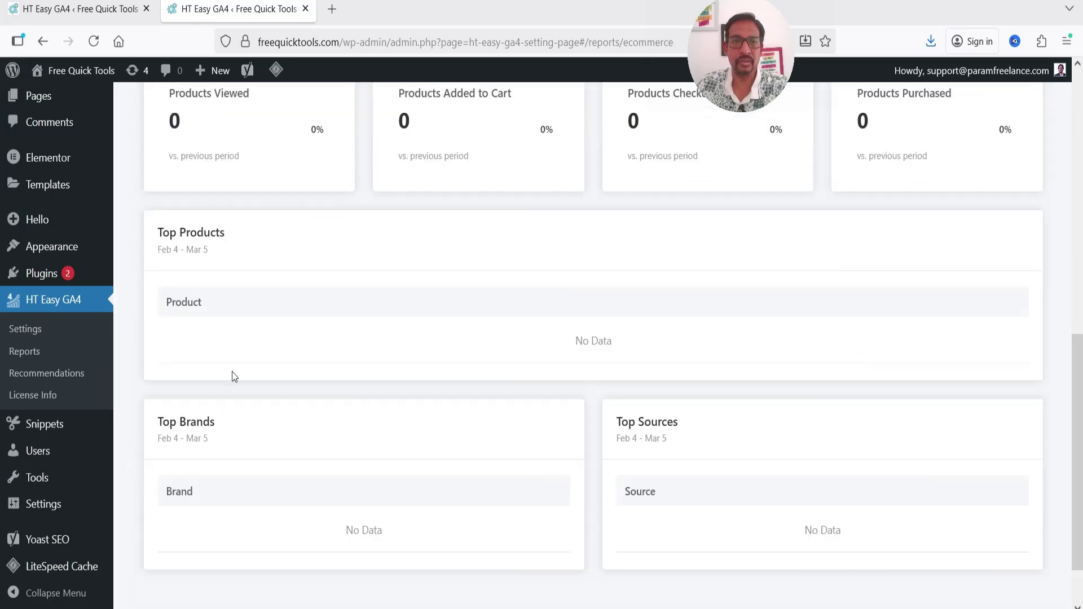
scroll(291, 294, "down", 2)
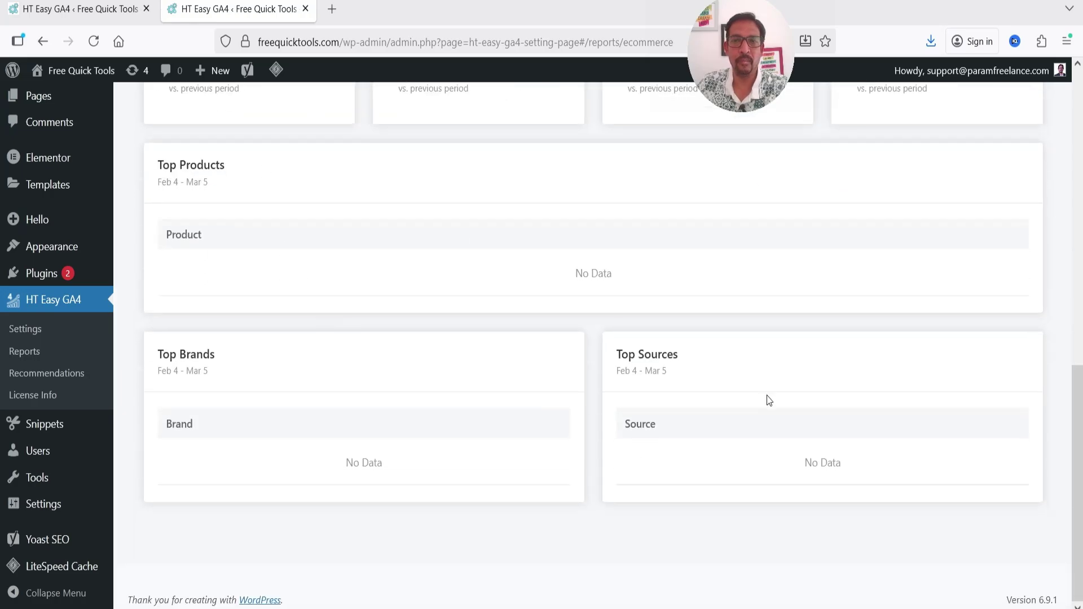
scroll(711, 398, "up", 8)
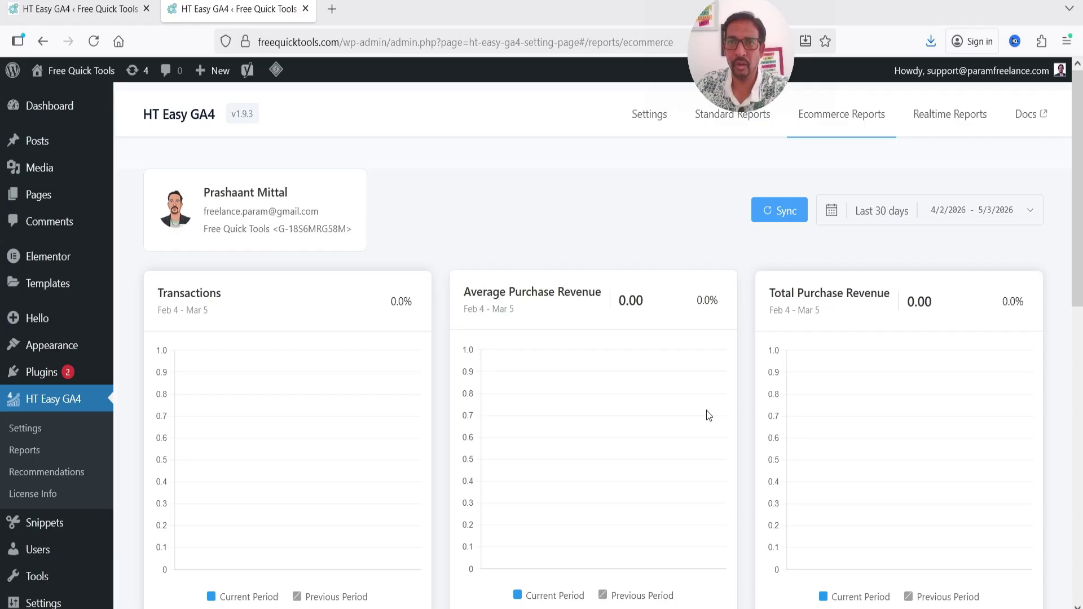
Step: Open the Realtime Reports, examine page views per minute, active users, top pages, events and countries, and refresh the data
left_click(970, 119)
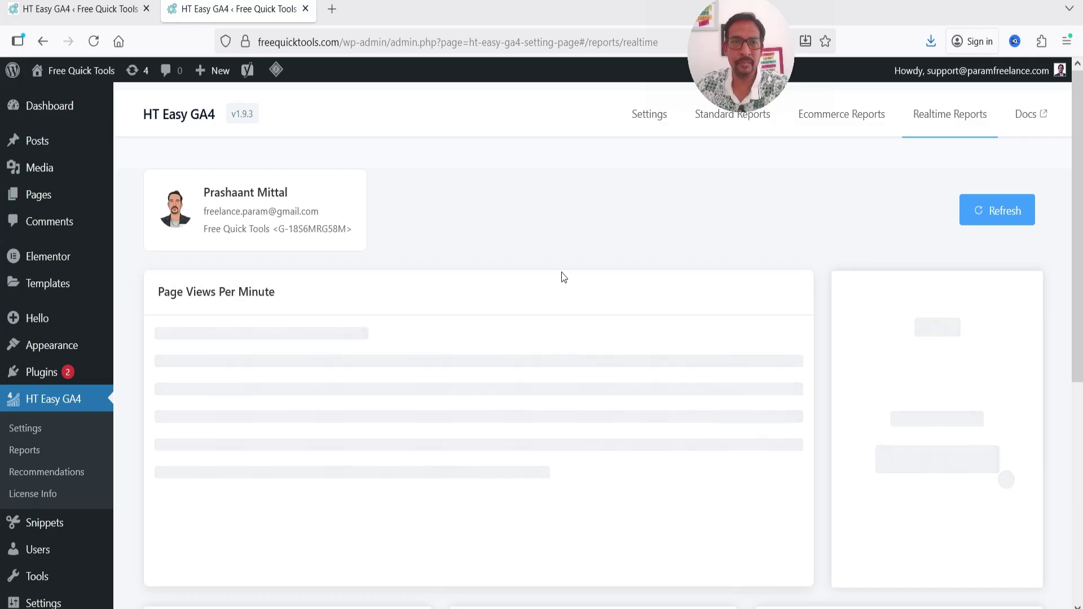
scroll(650, 324, "down", 3)
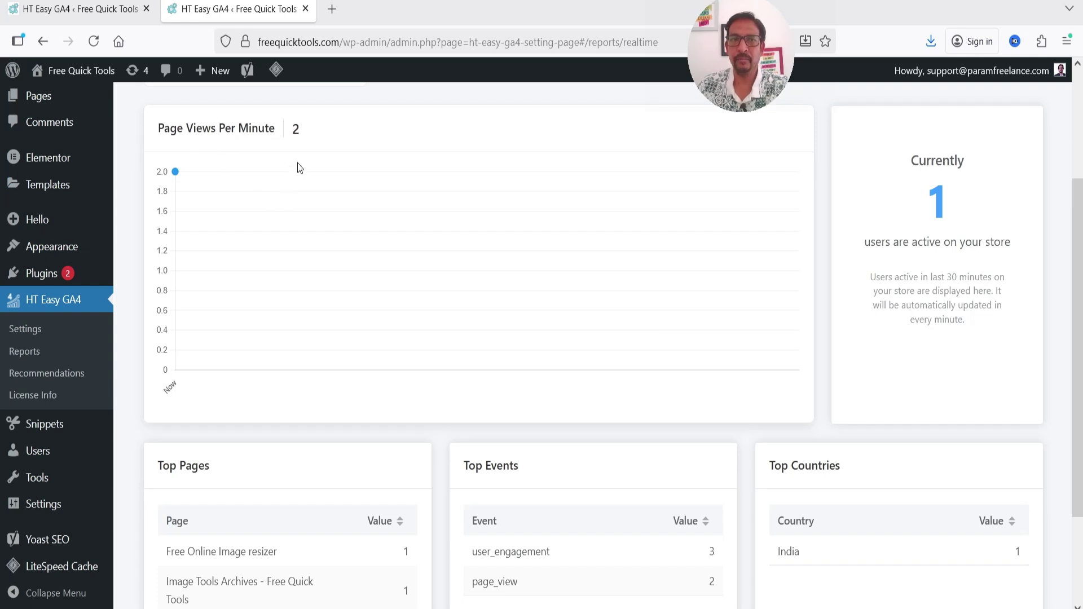
scroll(939, 220, "down", 3)
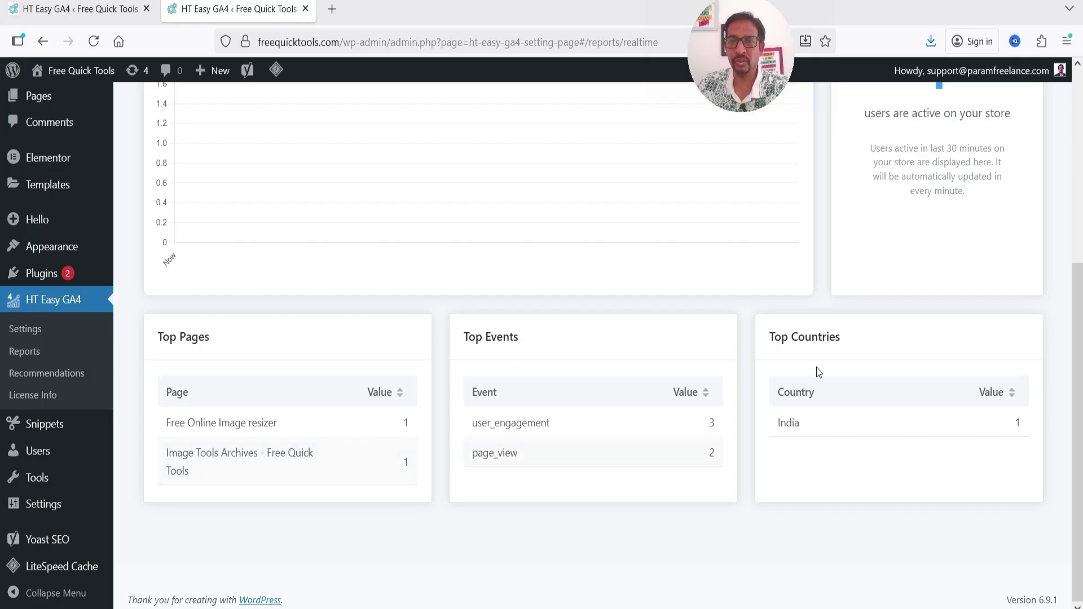
scroll(829, 437, "up", 4)
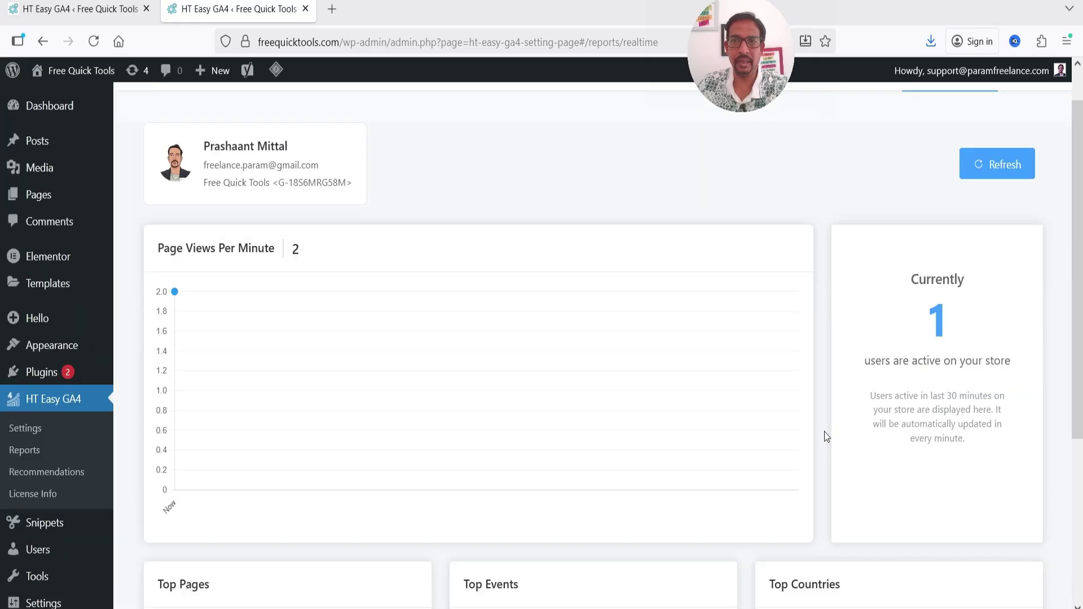
scroll(824, 436, "up", 1)
left_click(996, 210)
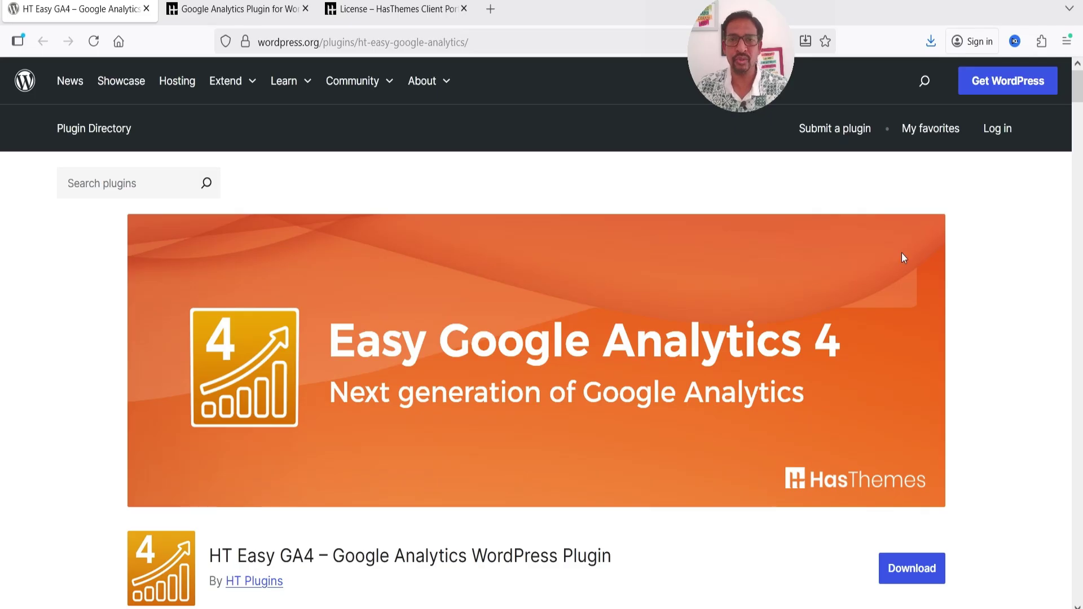
scroll(992, 326, "down", 2)
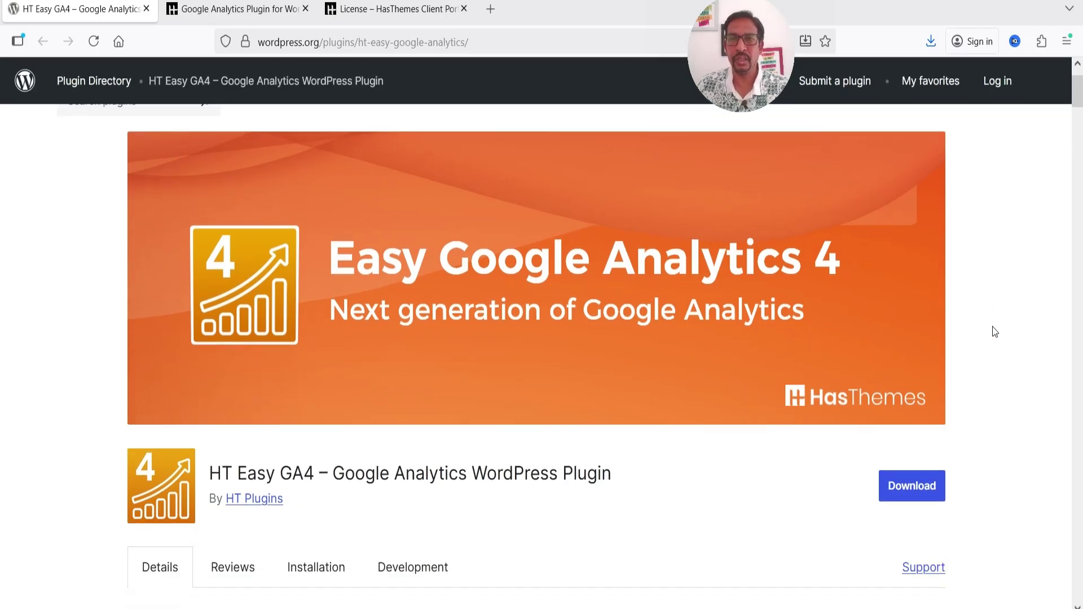